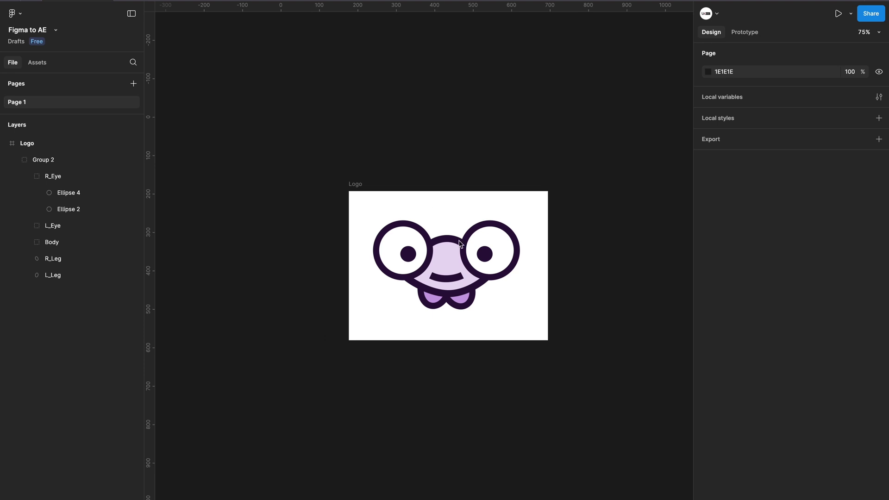
Copy the purple bug-eyed character group (Group 2) from Figma as SVG.
scroll(292, 193, up, 5)
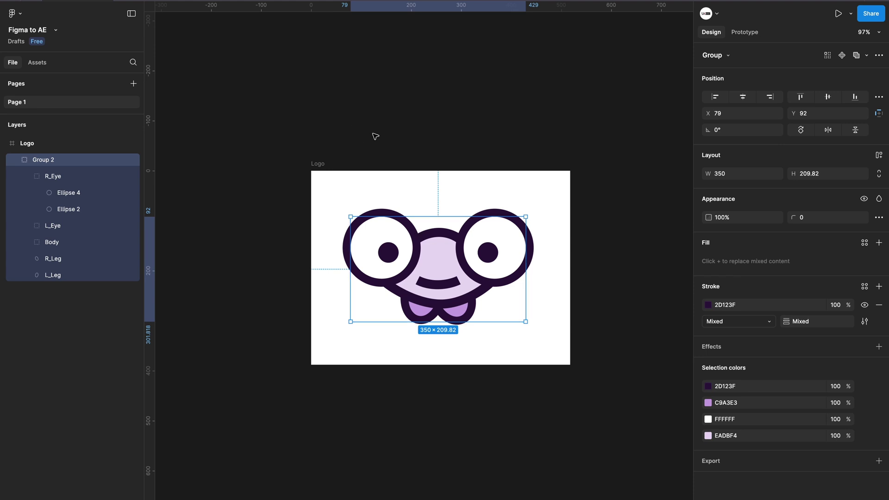
click(255, 255)
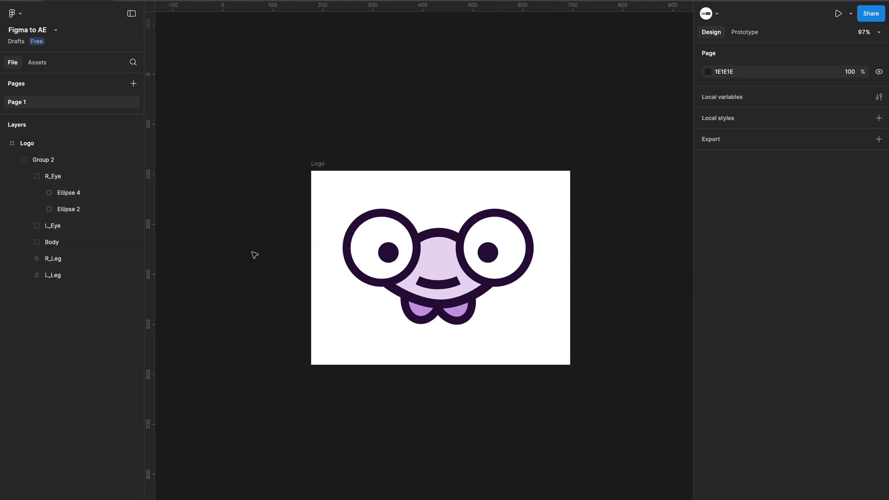
scroll(255, 255, down, 2)
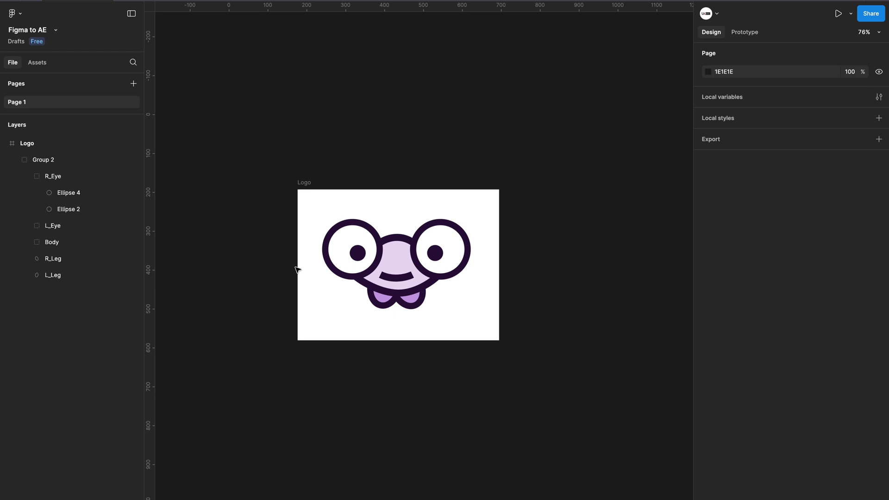
scroll(332, 189, up, 2)
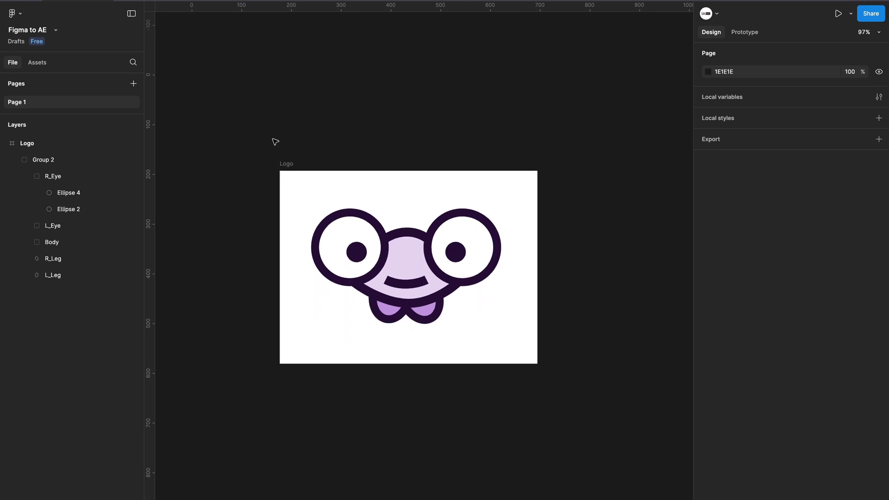
click(378, 270)
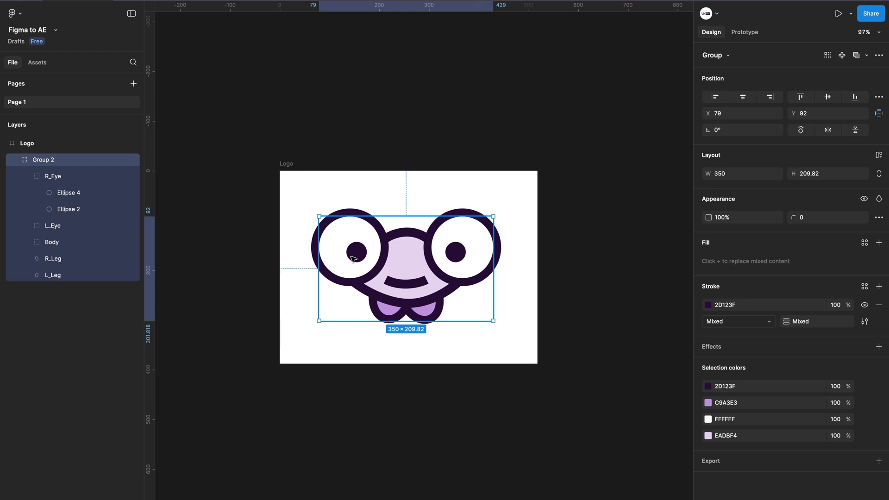
right_click(354, 181)
mouse_move(417, 226)
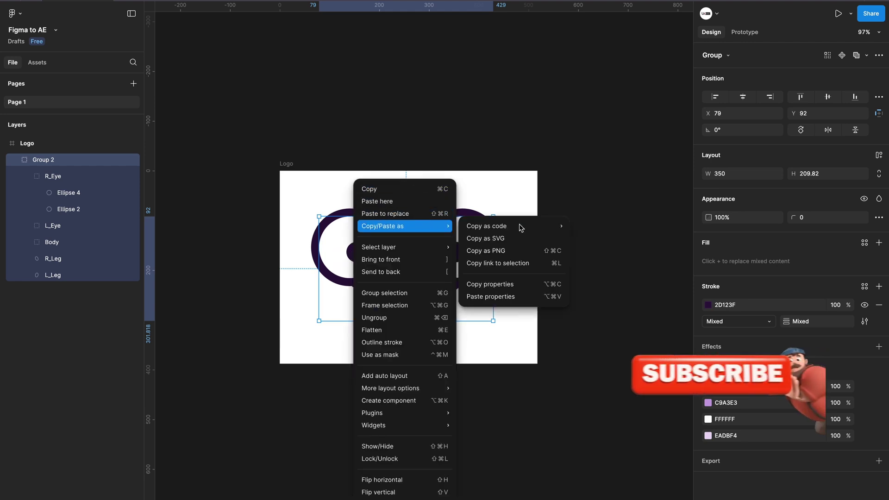
click(505, 238)
key(super+Tab)
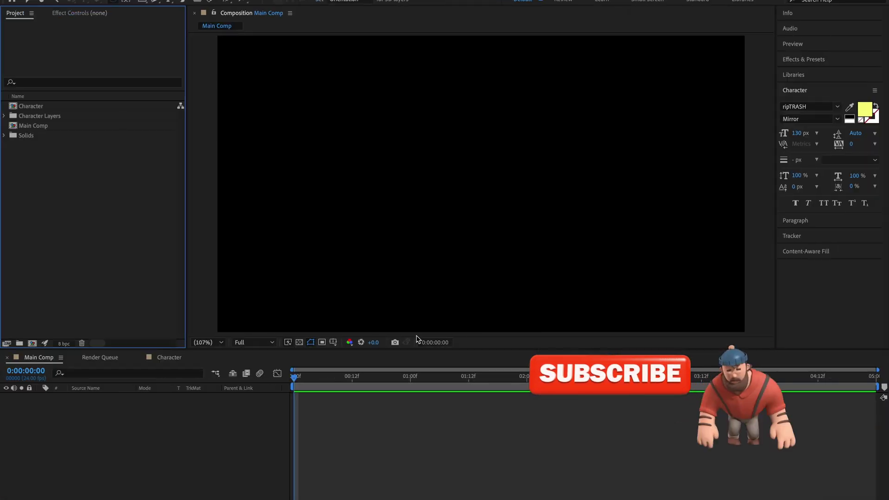
click(112, 295)
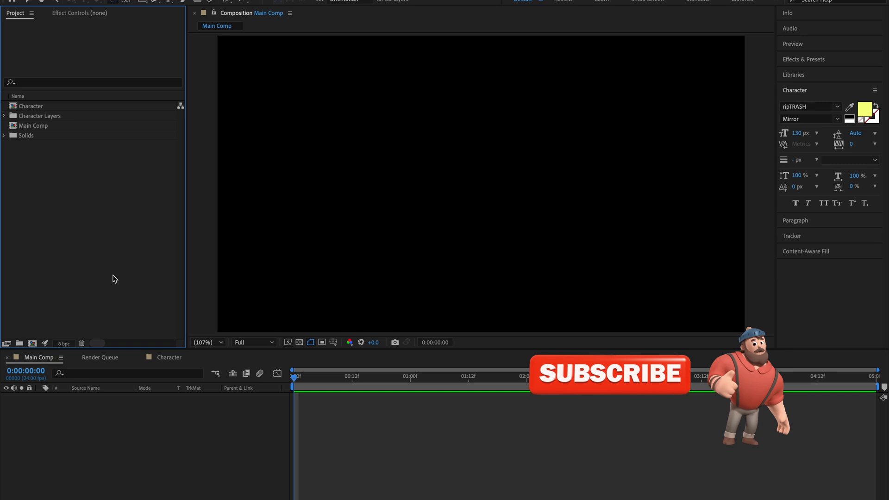
click(107, 0)
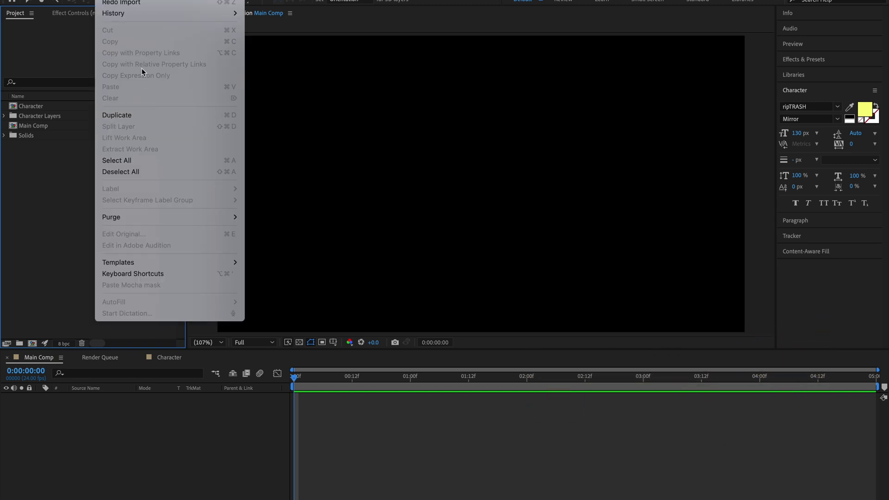
click(63, 188)
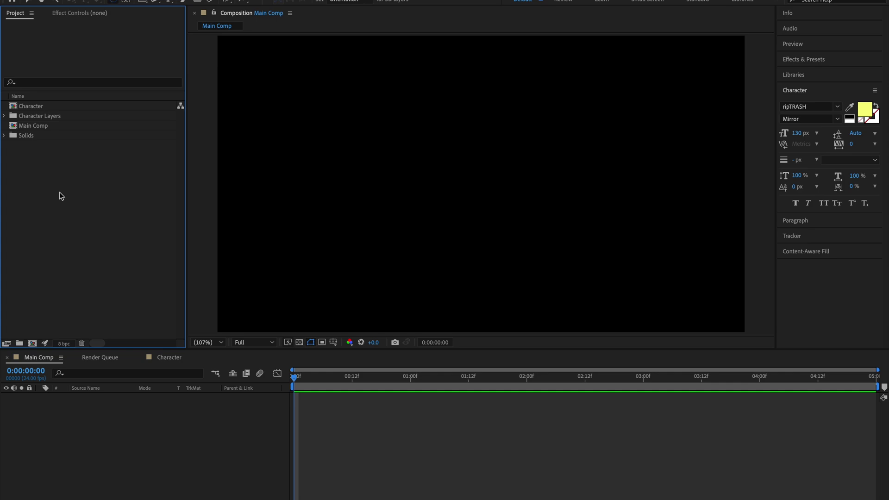
Paste the copied character into the Untitled-2 Illustrator document.
key(super+Tab)
key(super+Tab)
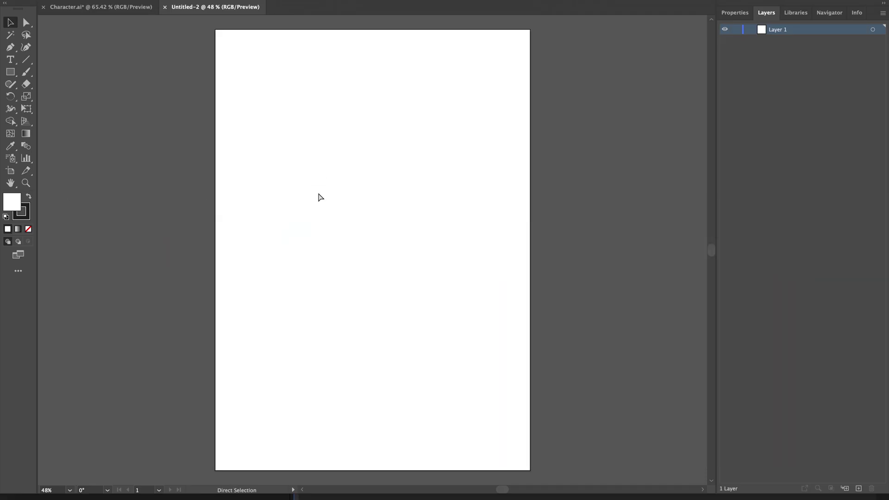
key(super+v)
click(310, 158)
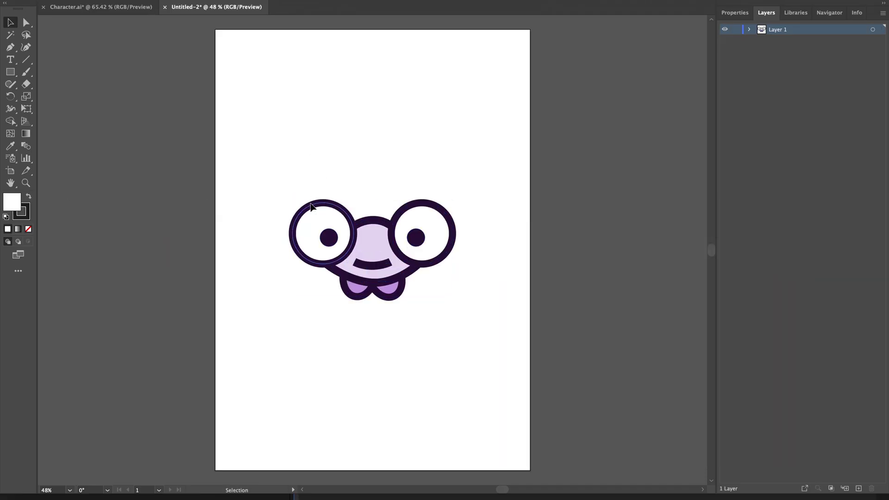
Expand Layer 1 to check its paths, test-moving the left eye and undoing it.
click(749, 29)
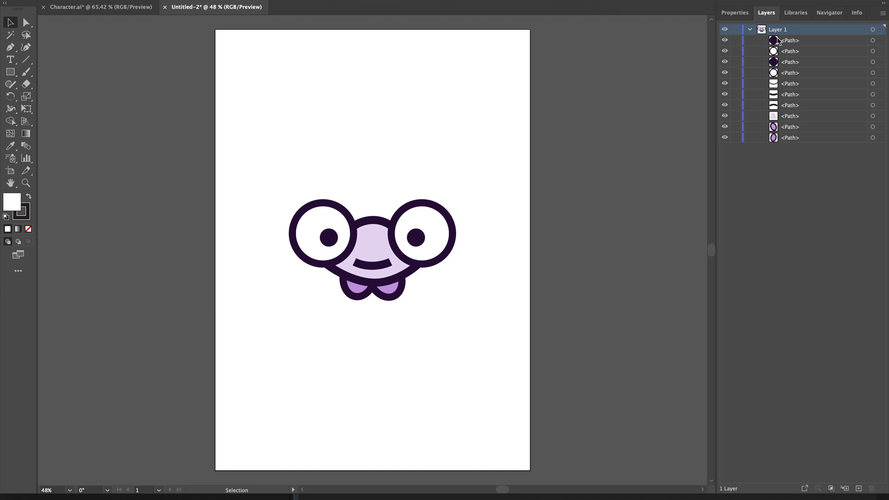
click(778, 41)
click(796, 130)
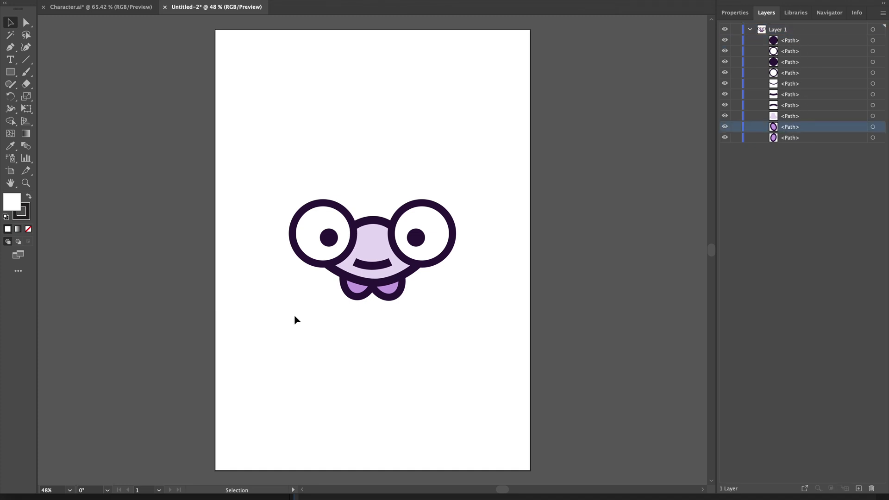
drag(276, 164, 327, 101)
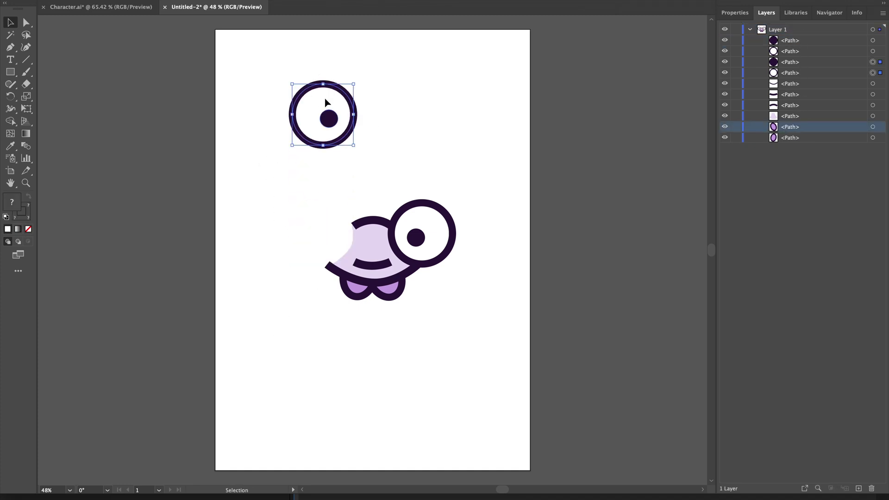
key(ctrl)
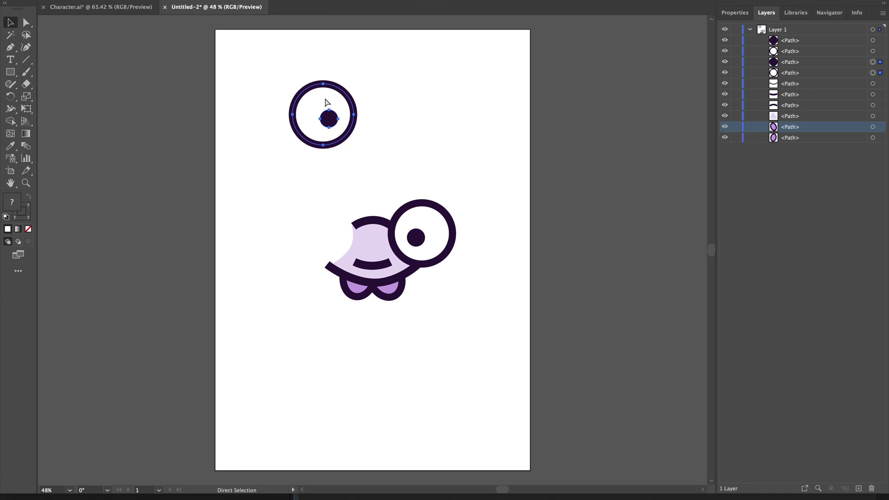
key(ctrl+z)
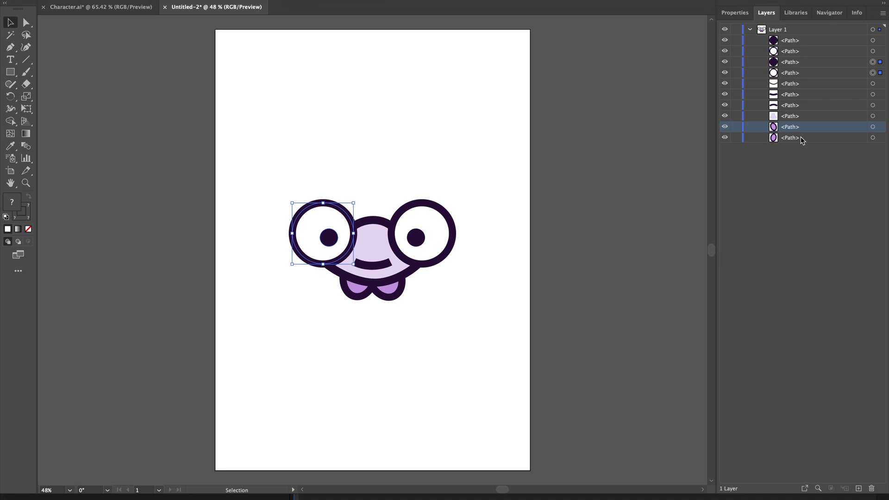
scroll(326, 269, up, 2)
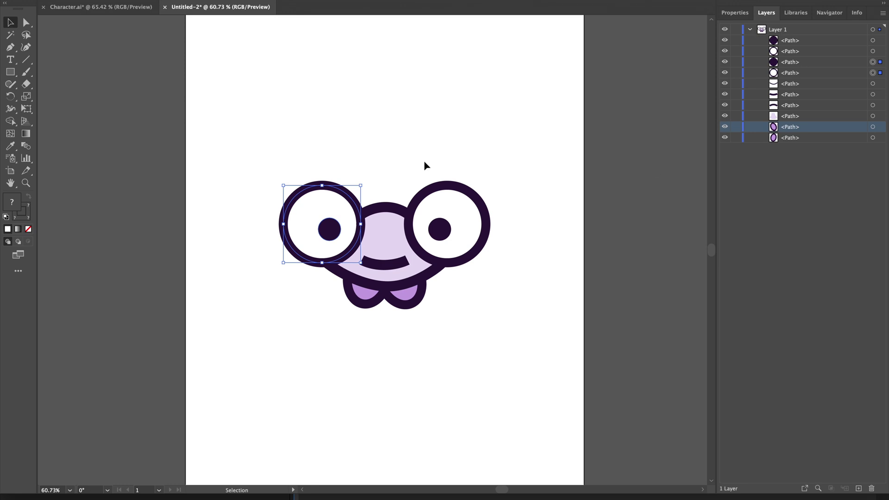
Release Layer 1's artwork to layers in sequence from the Layers flyout menu.
click(750, 29)
click(787, 29)
click(750, 29)
click(873, 29)
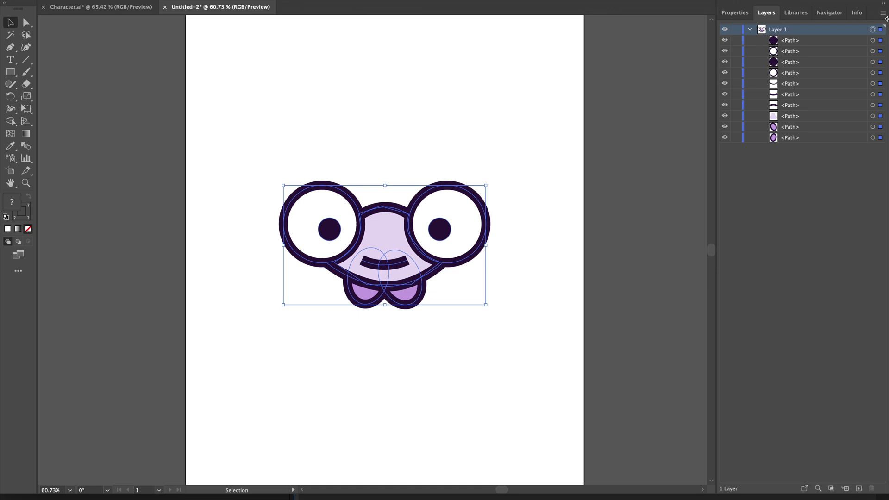
click(883, 14)
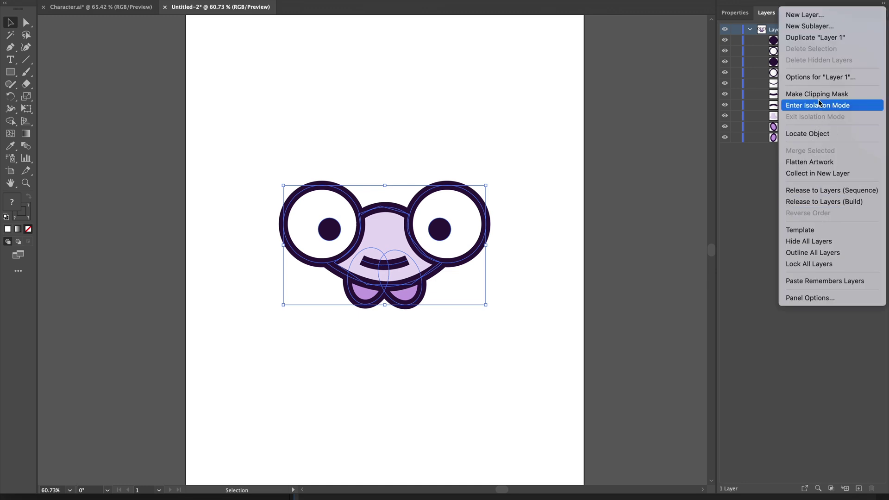
click(831, 191)
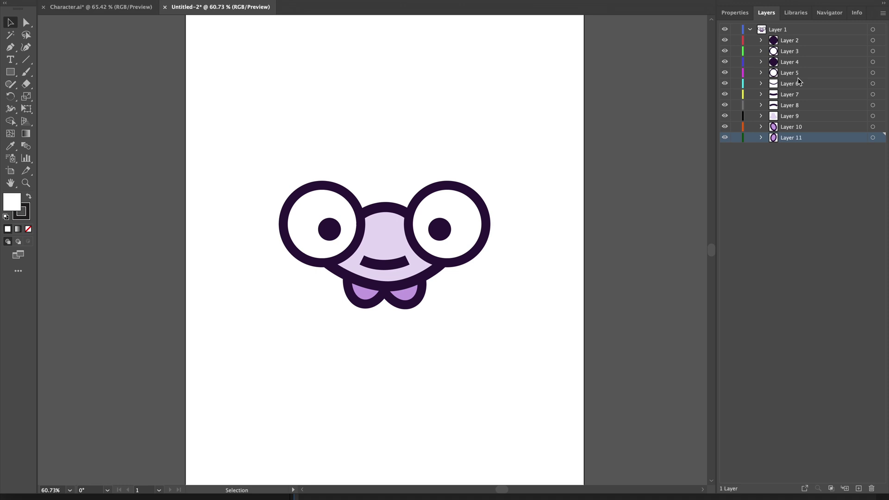
Move Layers 2–11 out to the top level and delete the empty Layer 1.
shift+click(797, 43)
drag(797, 43, 778, 167)
click(785, 30)
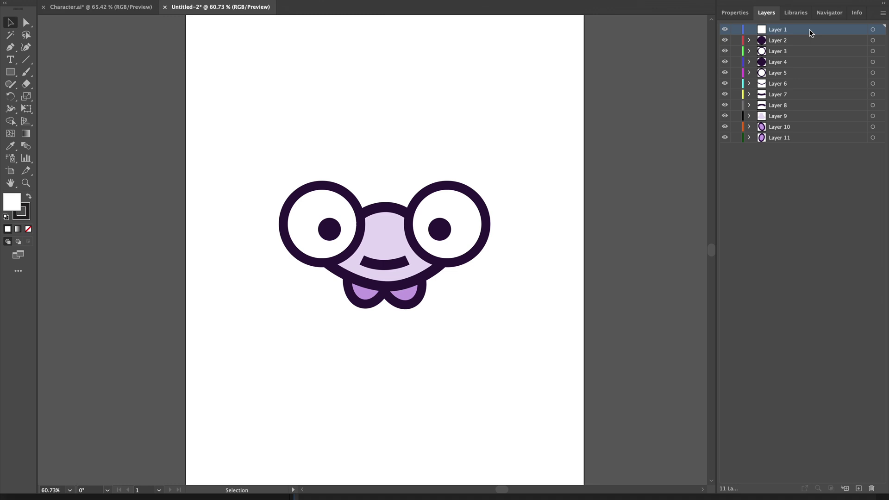
drag(810, 33, 868, 490)
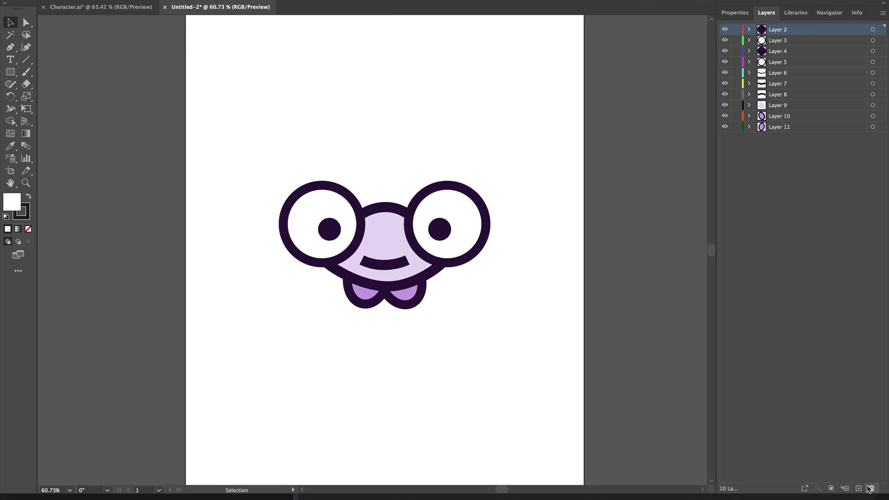
Rename Layer 11 to L.Leg and Layer 10 to R.Leg.
click(783, 126)
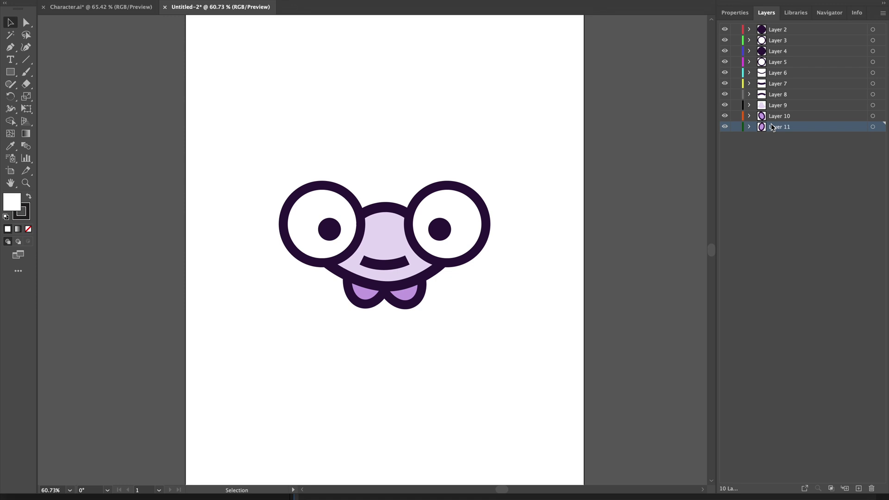
double_click(772, 127)
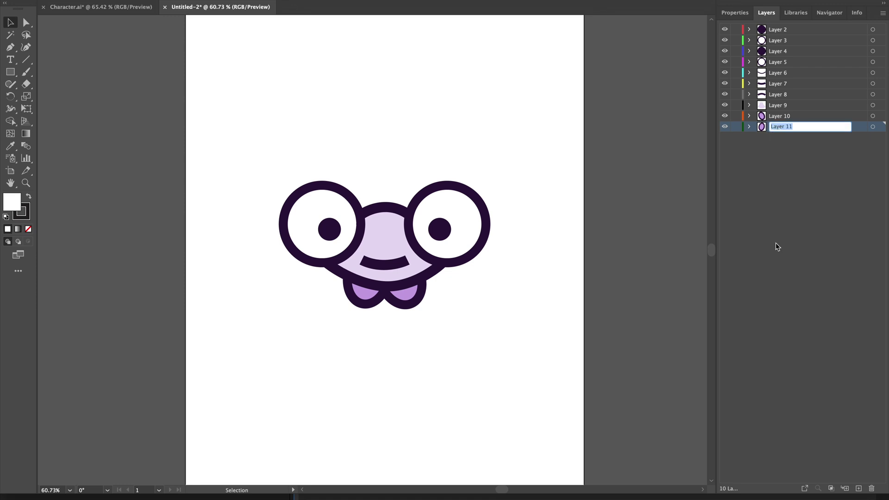
text(L.Leg)
key(Return)
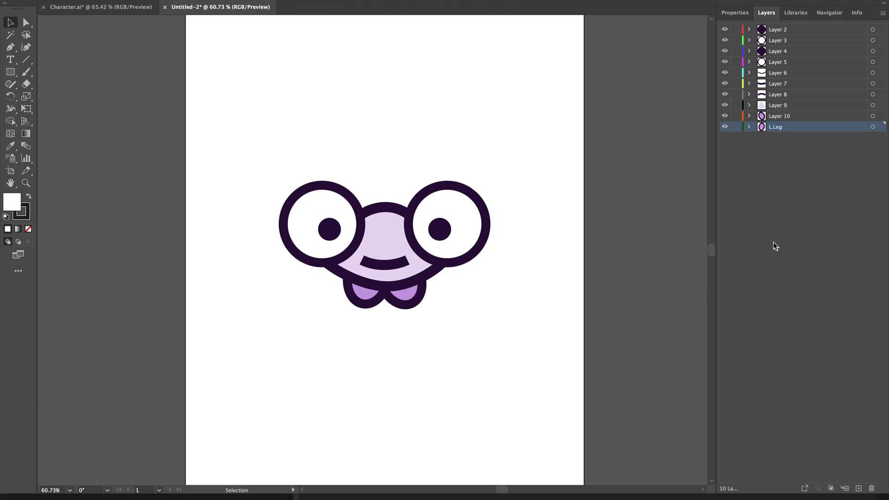
double_click(779, 116)
text(R)
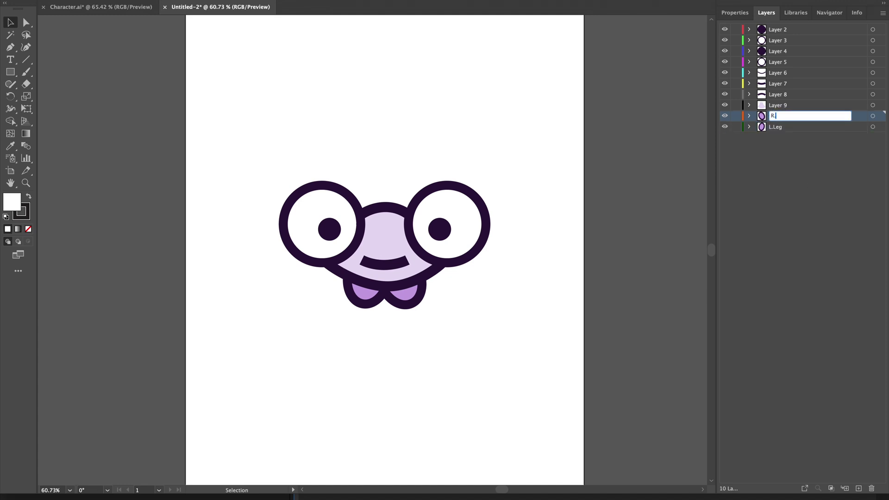
text(.Leg)
key(Return)
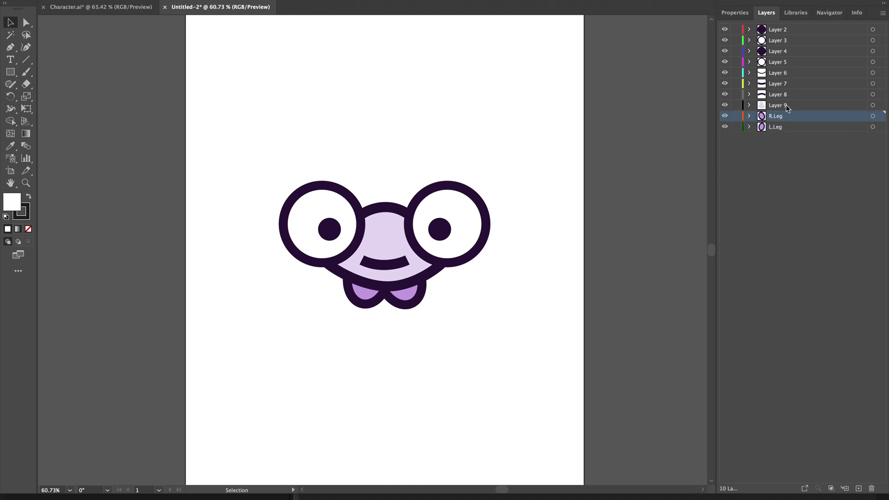
click(749, 105)
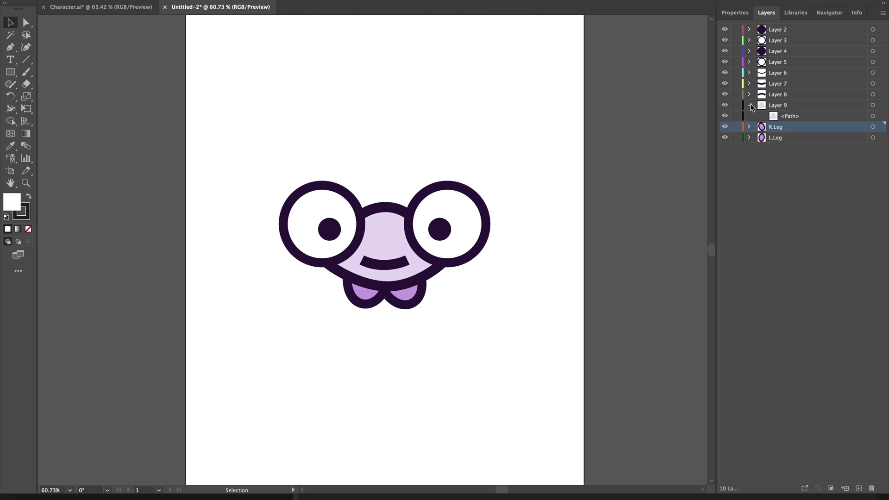
Move the smile path from Layer 6 into Layer 9.
click(750, 106)
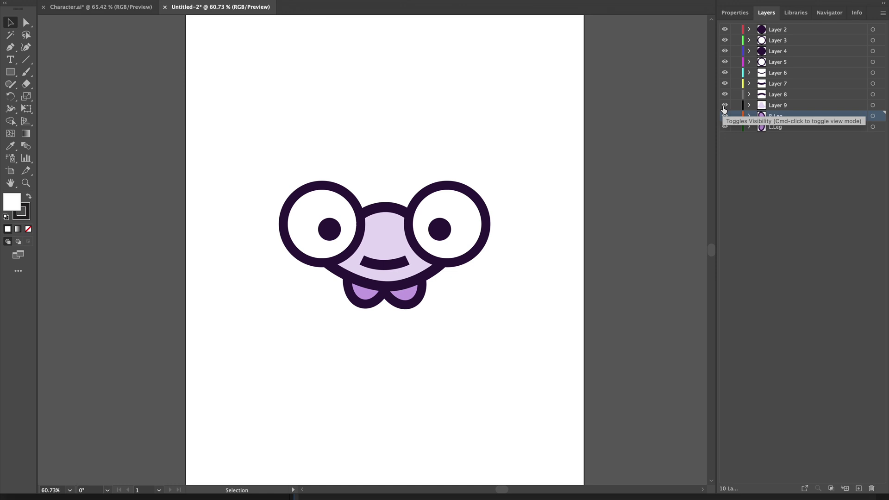
click(787, 73)
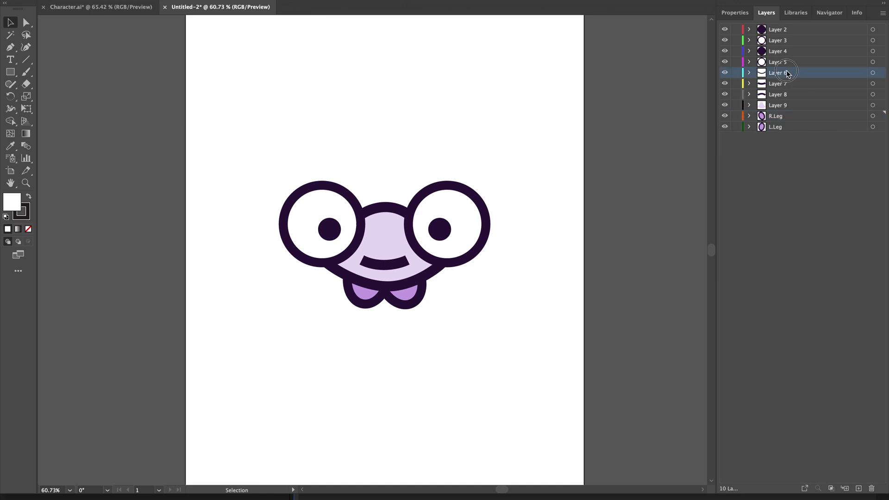
click(749, 73)
click(749, 73)
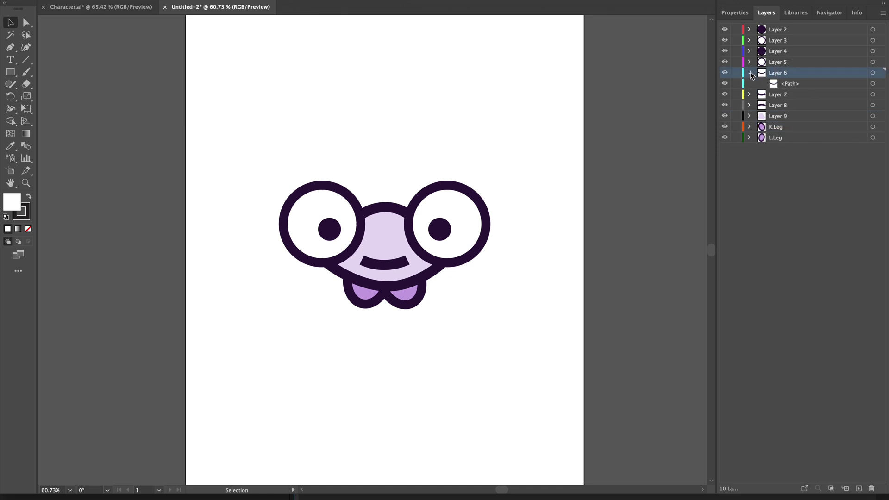
click(872, 73)
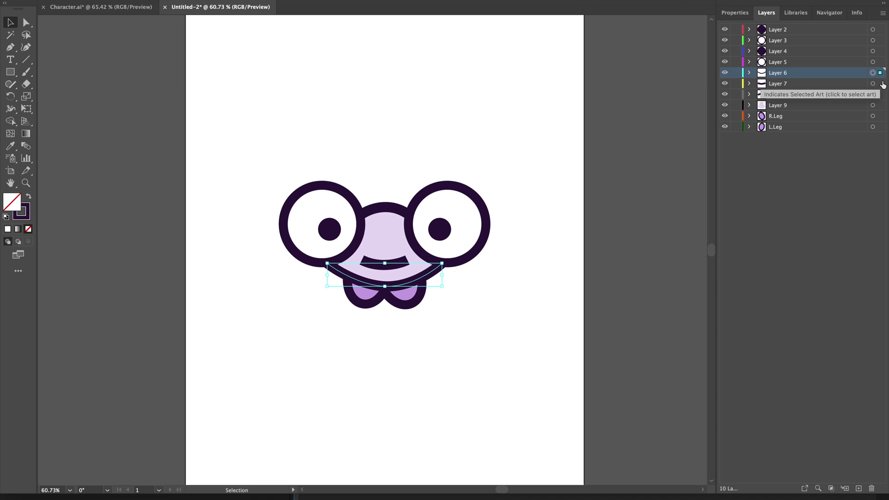
click(749, 72)
click(790, 84)
drag(790, 88, 794, 118)
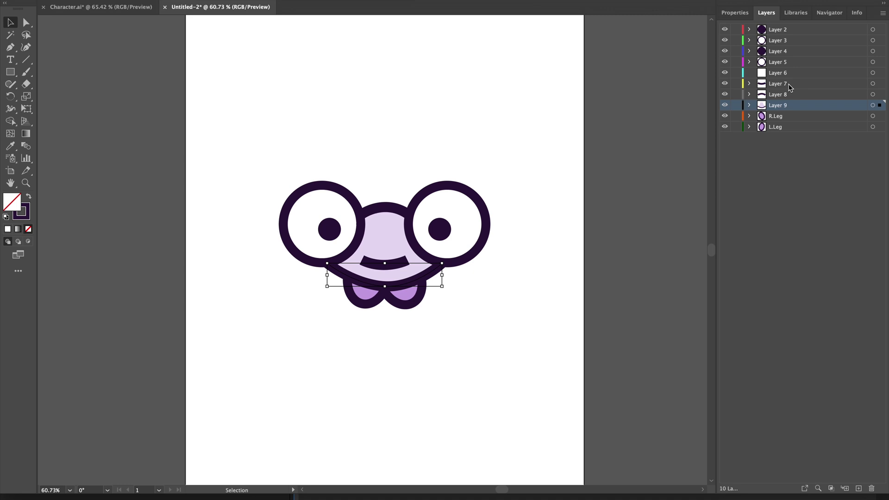
Move the paths from Layers 8 and 7 into Layer 9.
click(786, 95)
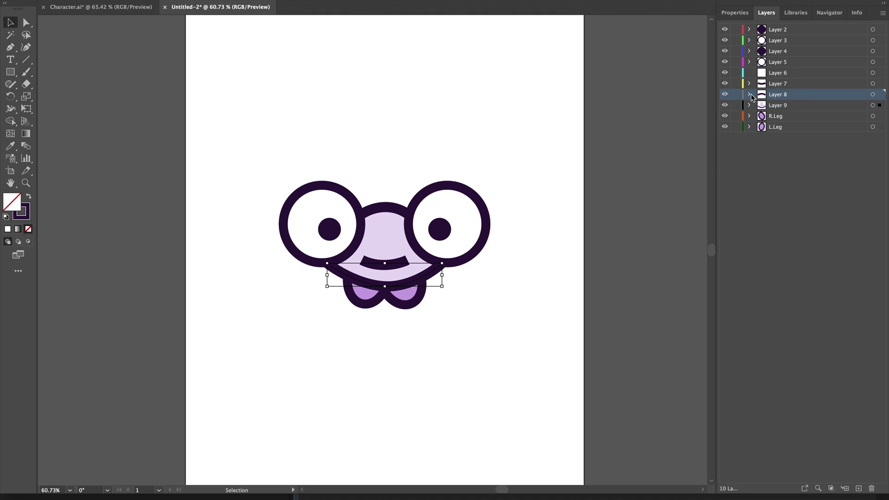
click(749, 94)
drag(773, 105, 799, 118)
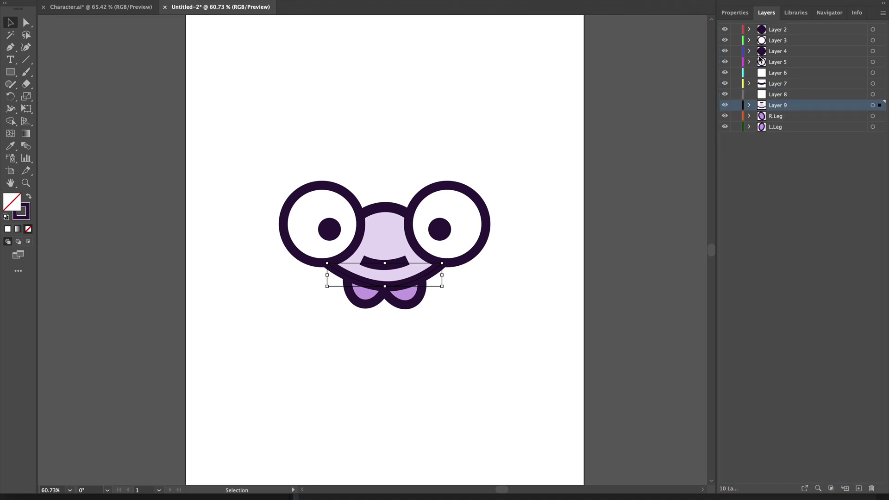
click(749, 83)
click(802, 95)
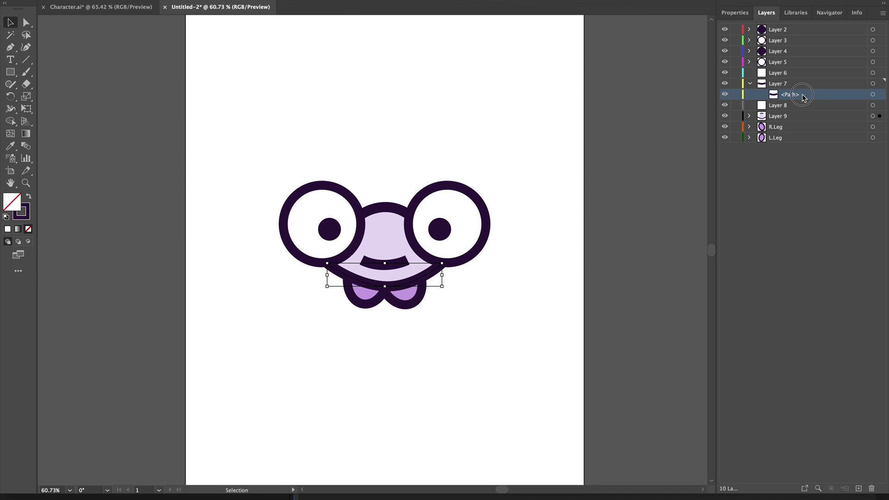
drag(803, 96, 803, 117)
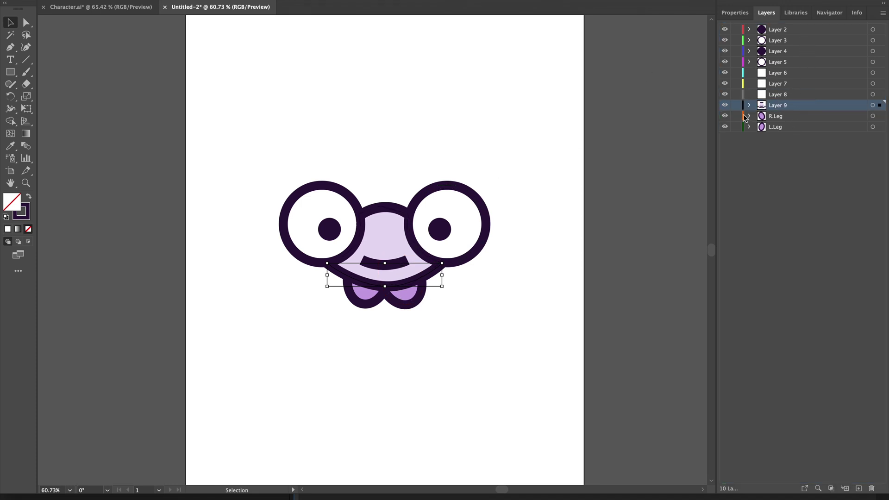
Toggle Layer 9's visibility to check the face, then rename it Nody.
click(724, 106)
click(725, 106)
click(725, 106)
click(725, 106)
double_click(779, 106)
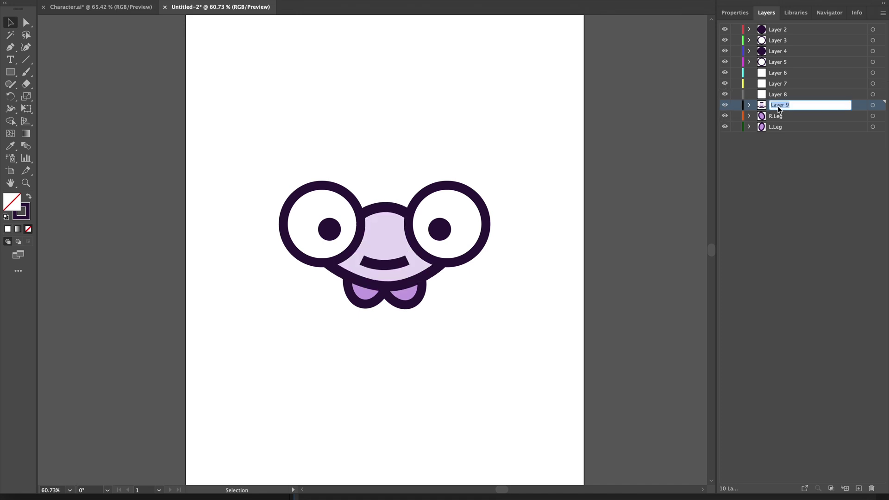
text(Nody)
key(Return)
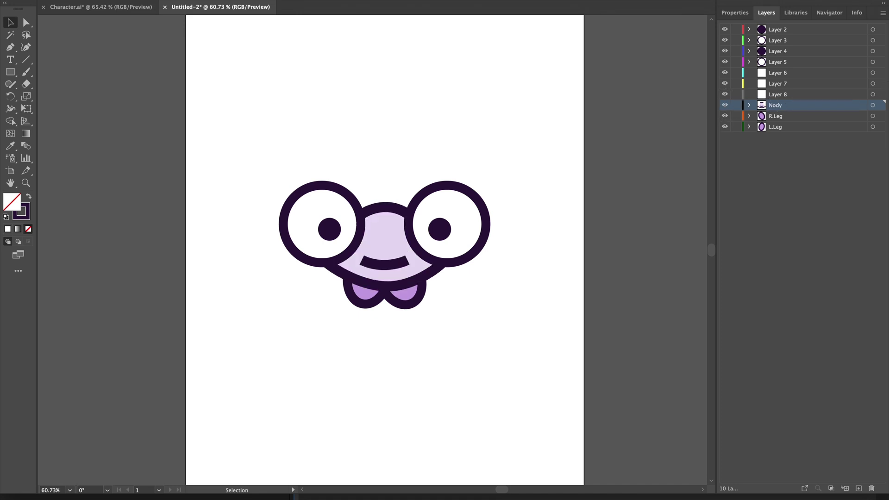
Delete the empty Layers 6 through 8.
click(794, 94)
shift+click(792, 73)
drag(792, 73, 871, 489)
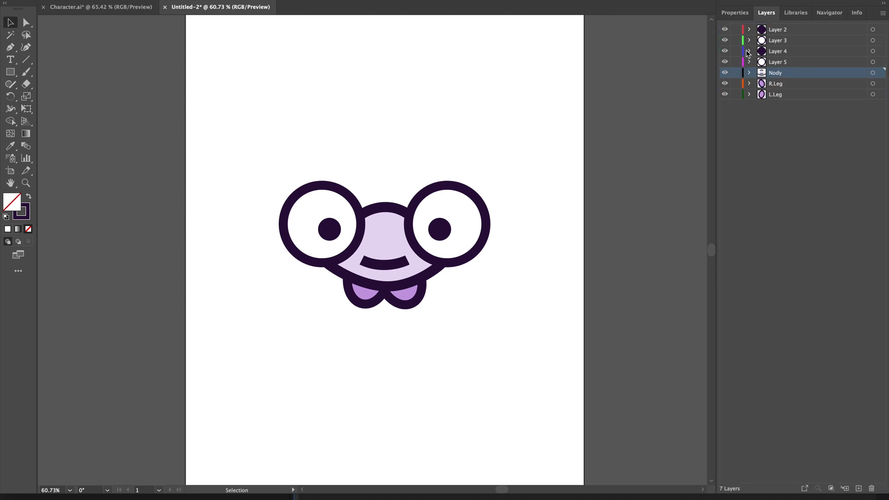
Move the left pupil path from Layer 4 into the eye-white Layer 5.
click(749, 62)
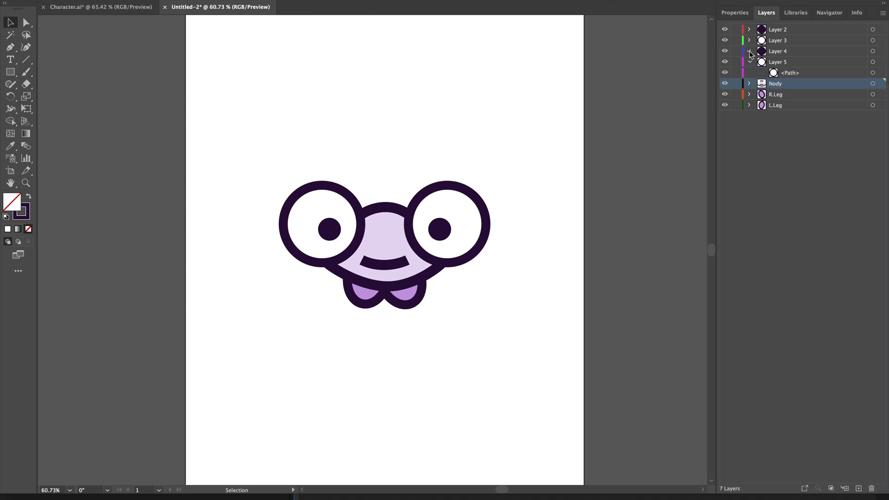
click(750, 51)
click(776, 63)
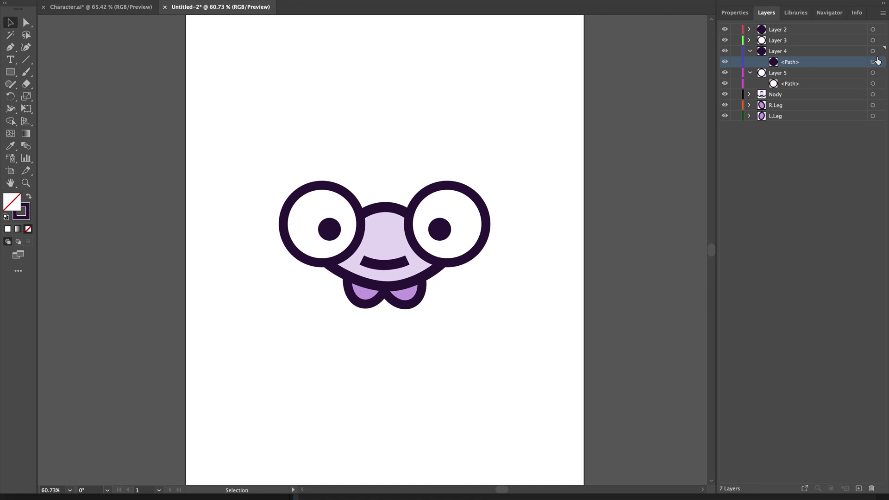
click(873, 62)
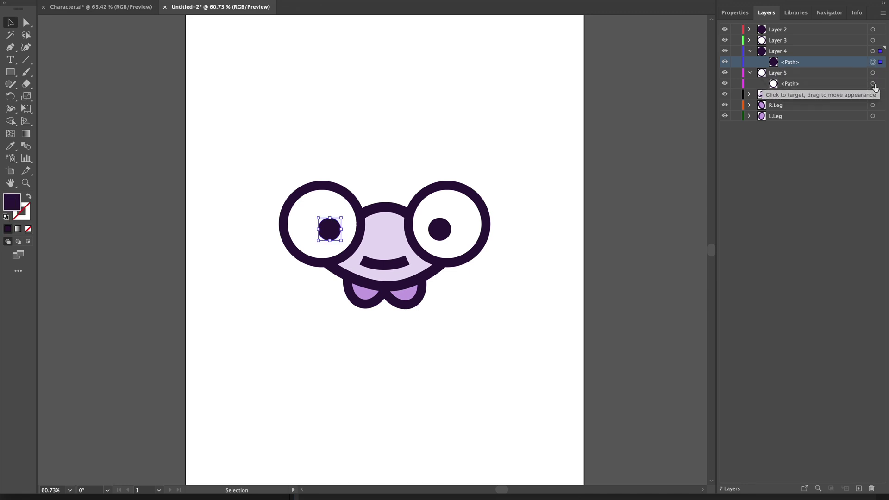
click(873, 83)
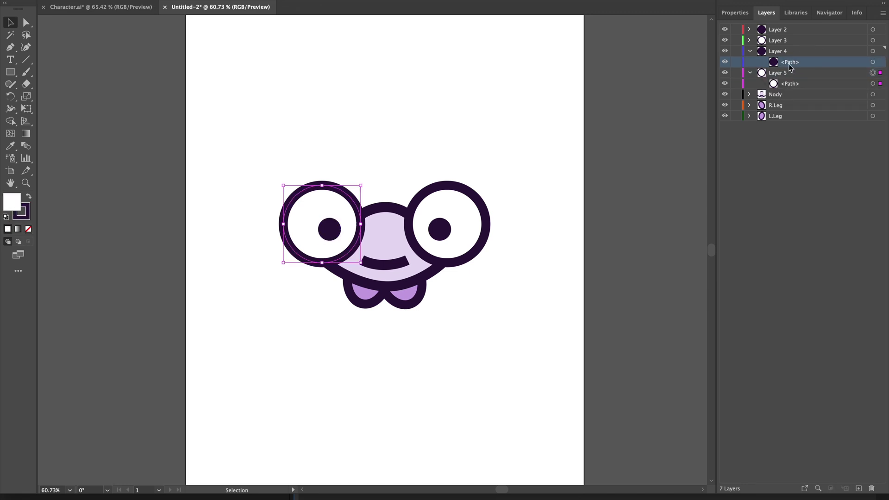
drag(789, 67, 804, 88)
click(750, 62)
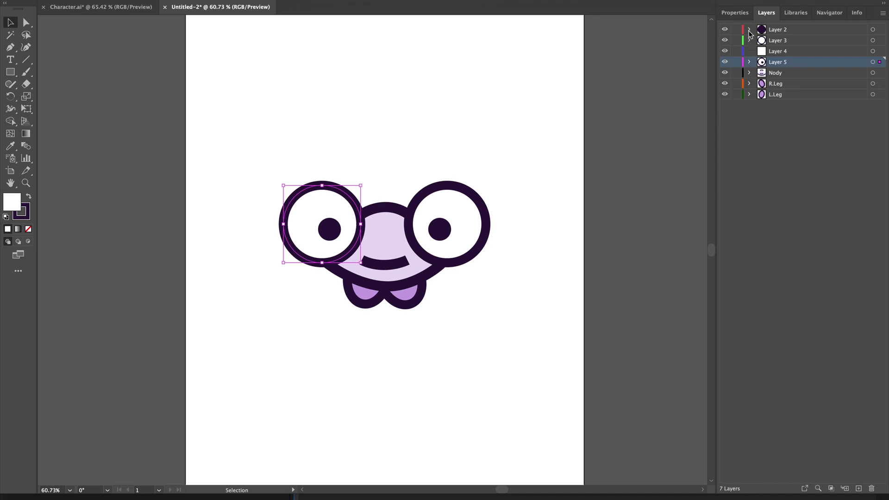
Move Layer 2's pupil into Layer 3 and delete the empty Layers 2 and 4.
click(749, 30)
drag(779, 43, 781, 50)
click(780, 31)
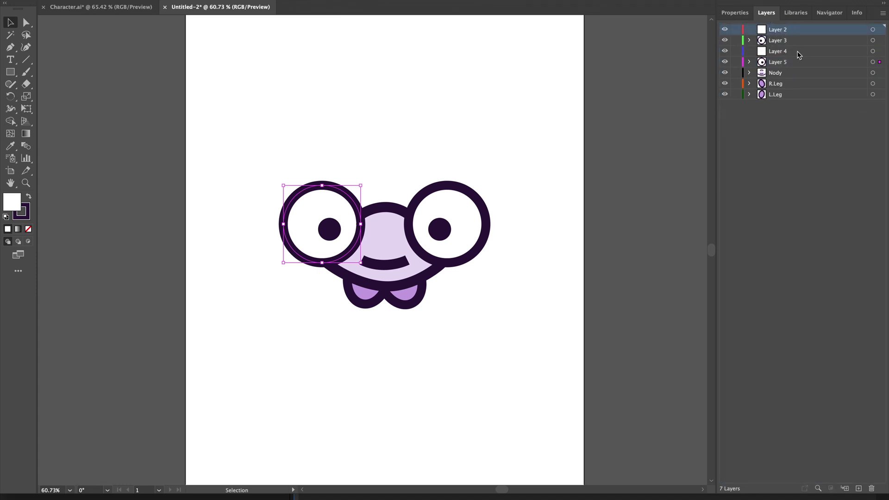
super+click(797, 52)
click(872, 488)
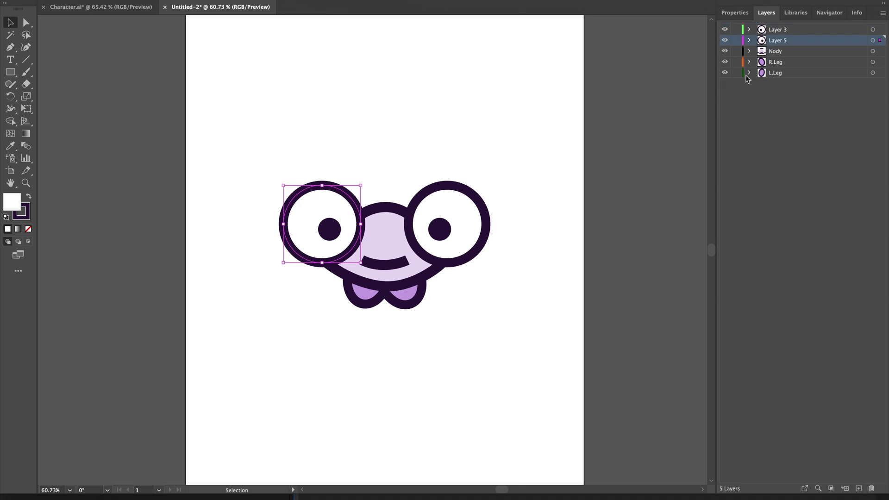
Rename Layer 5 to L.Eye and Layer 3 to R.Eye.
double_click(725, 40)
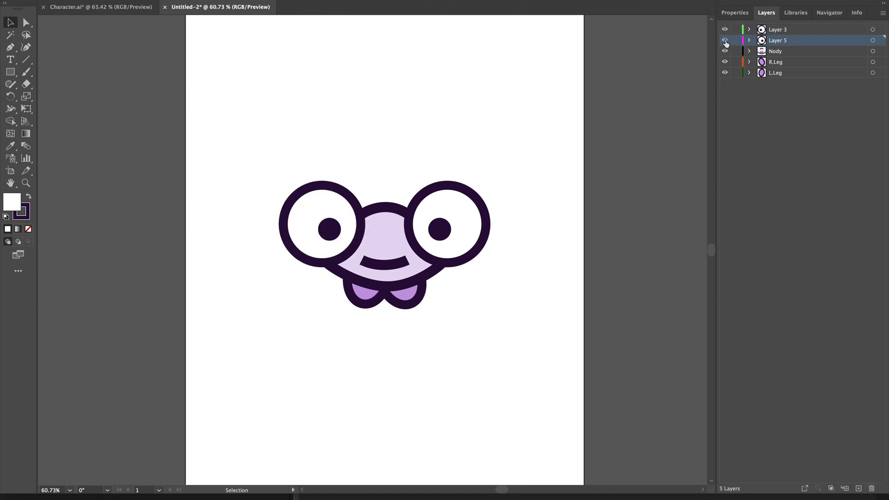
double_click(776, 41)
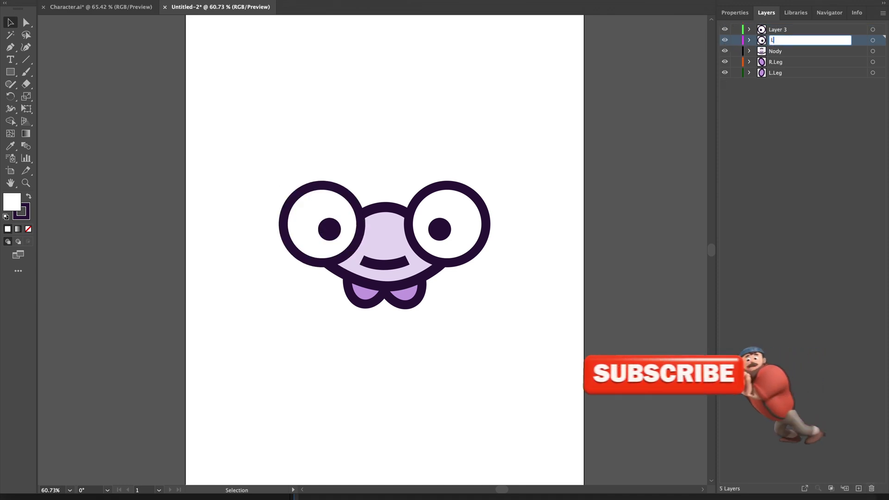
text(L.Eye)
key(Return)
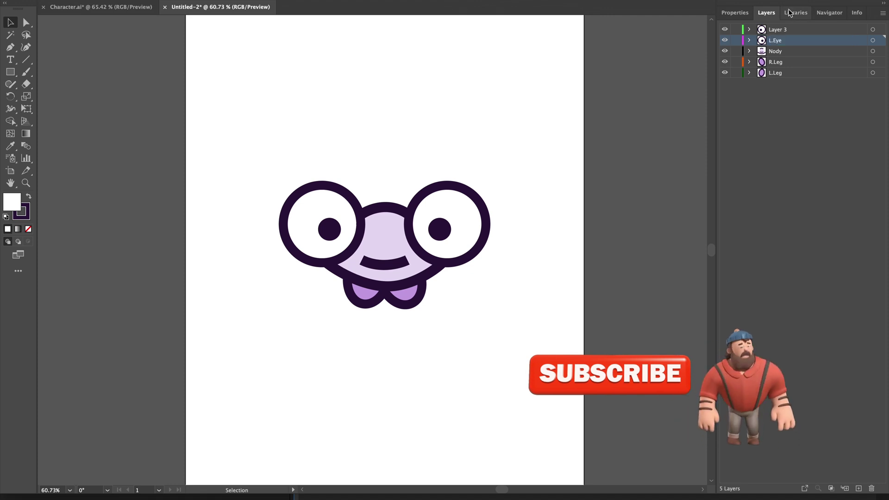
double_click(781, 29)
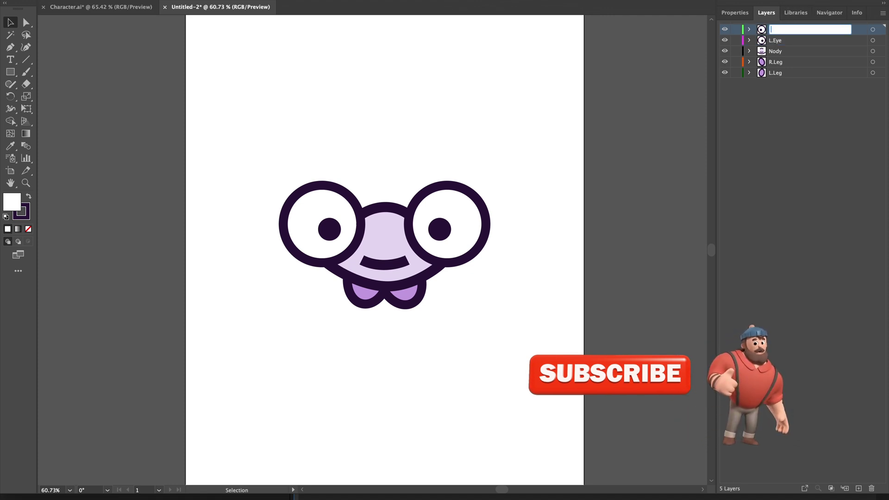
text(R.Eye)
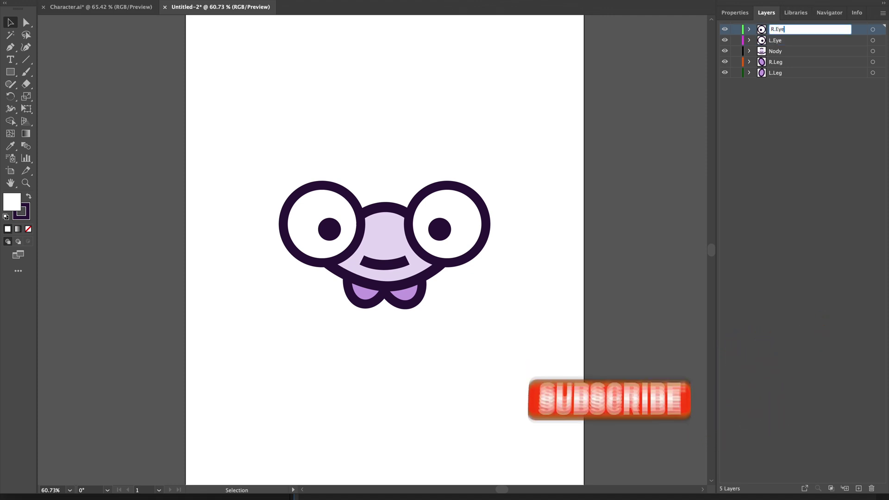
key(Return)
Save as Figma To AE.ai in Illustrator format, accepting the Illustrator 2020 options.
key(super+s)
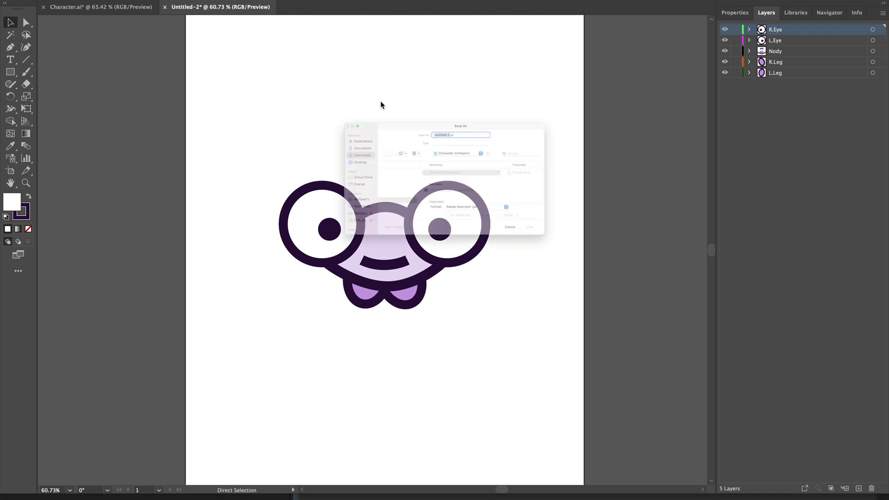
text(Figm)
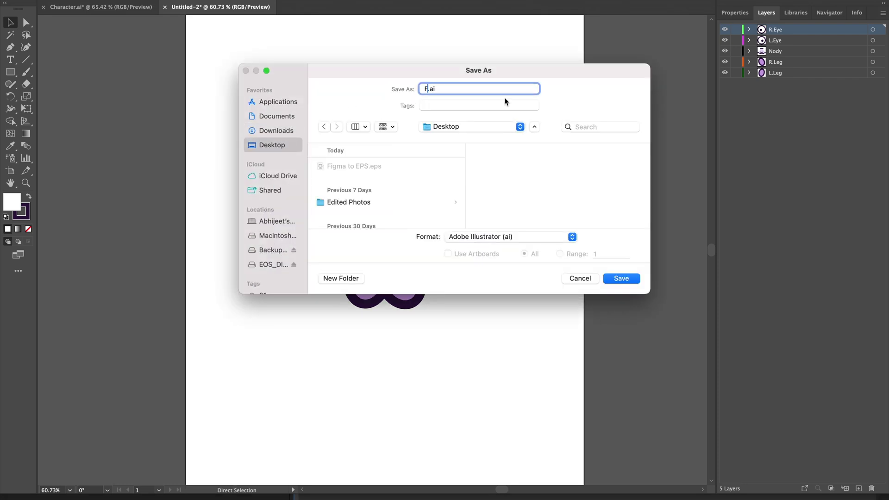
text(a To AE)
click(622, 279)
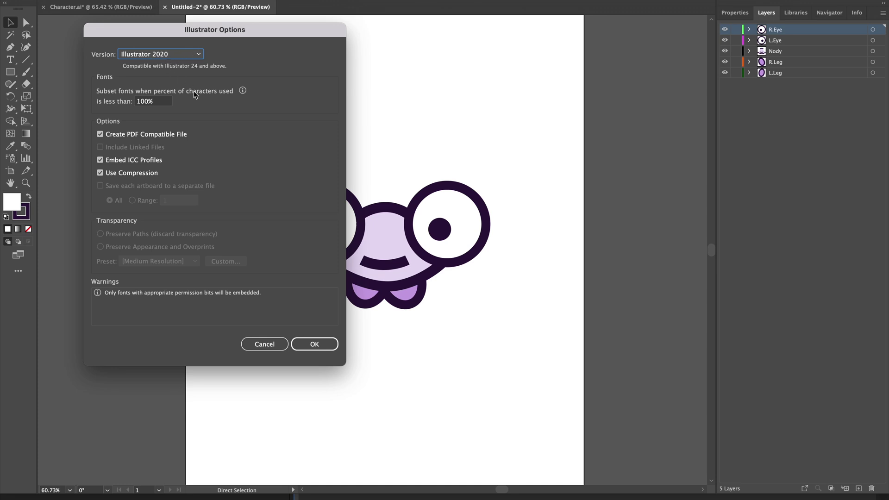
click(323, 344)
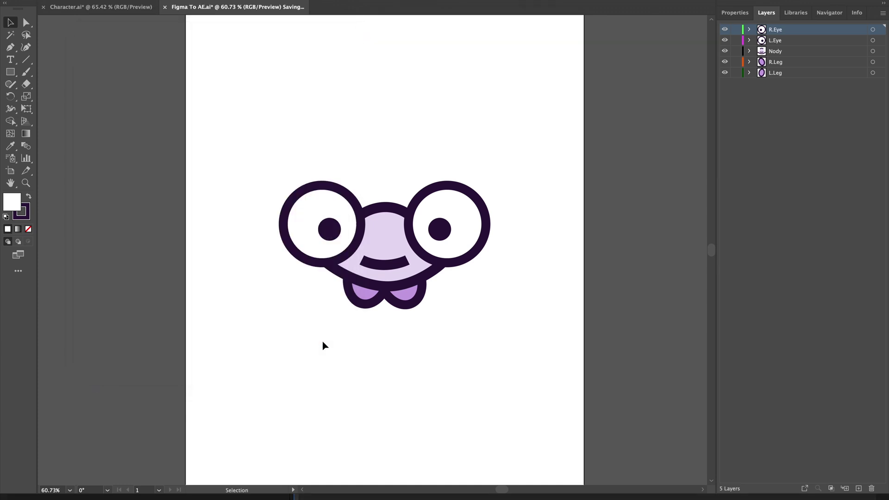
Import Figma To AE.ai into After Effects as Composition – Retain Layer Sizes.
key(super+Tab)
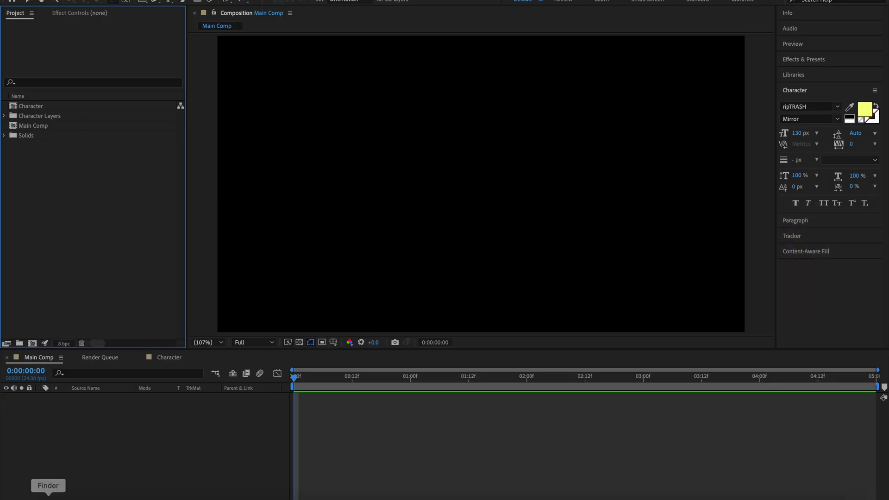
click(49, 244)
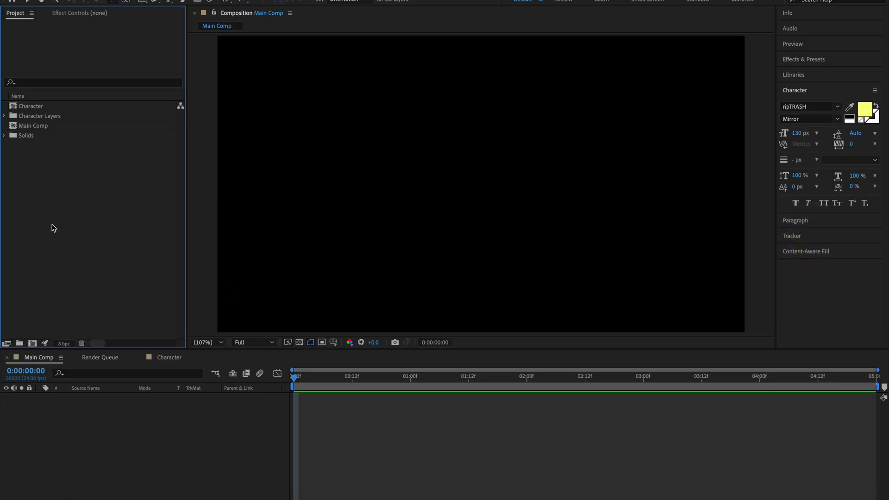
click(70, 188)
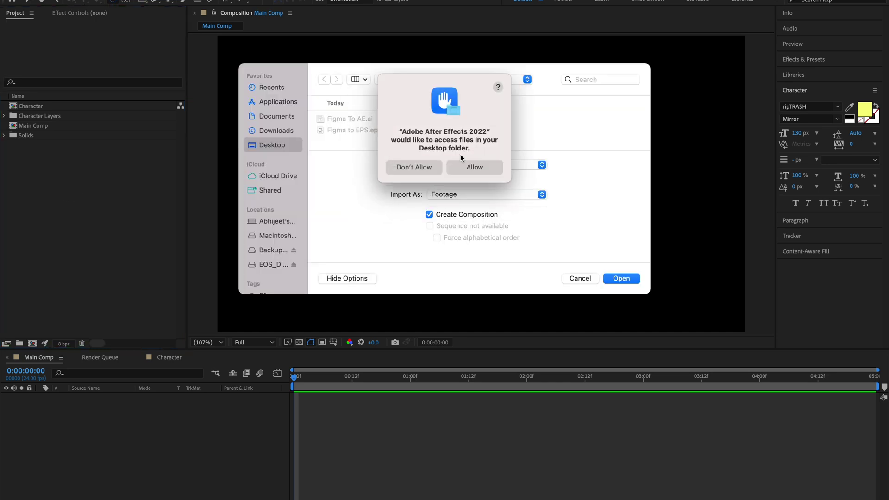
key(Return)
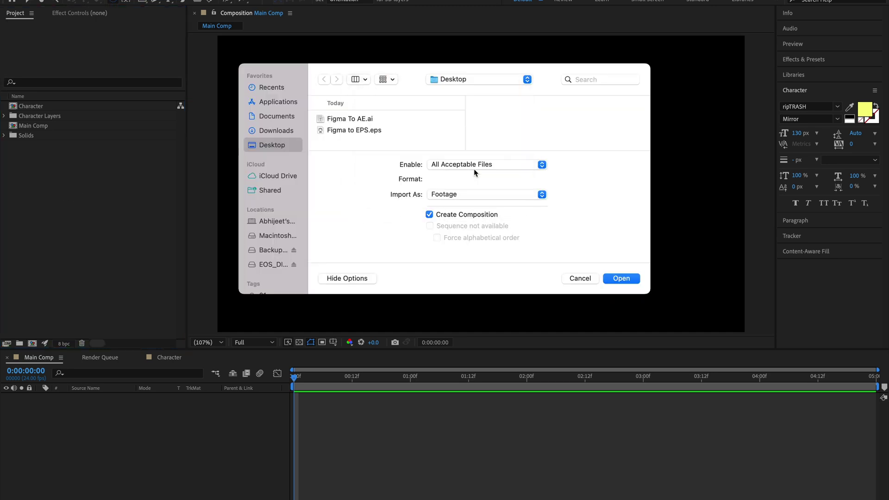
click(348, 119)
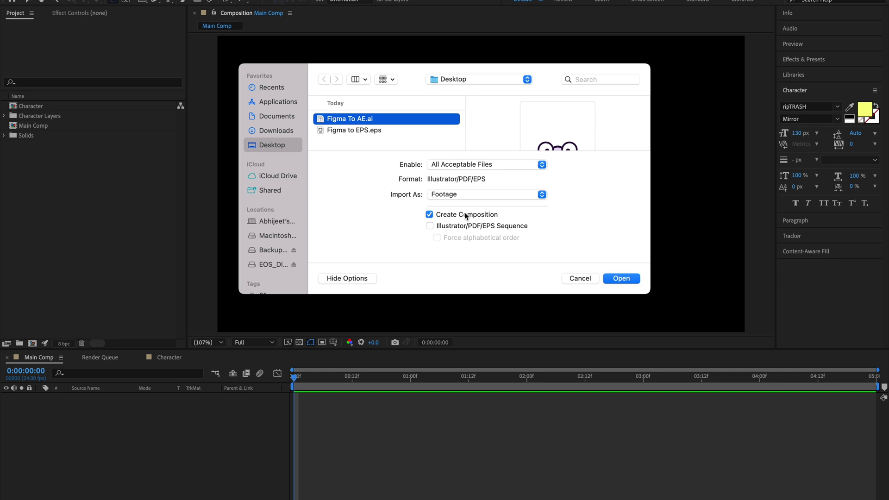
click(471, 197)
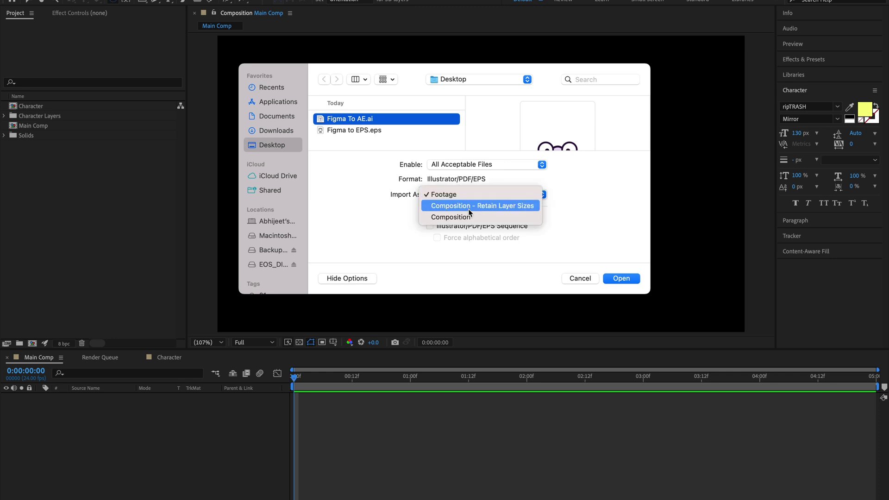
click(469, 207)
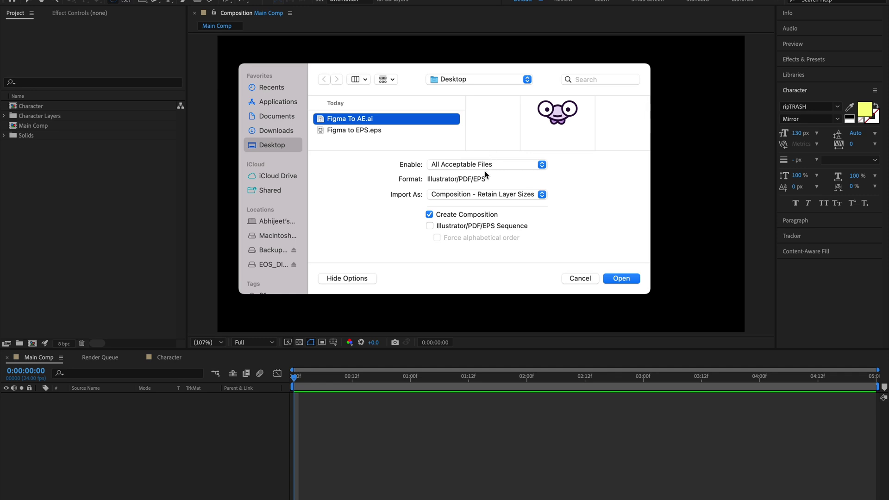
click(491, 194)
click(505, 195)
click(624, 279)
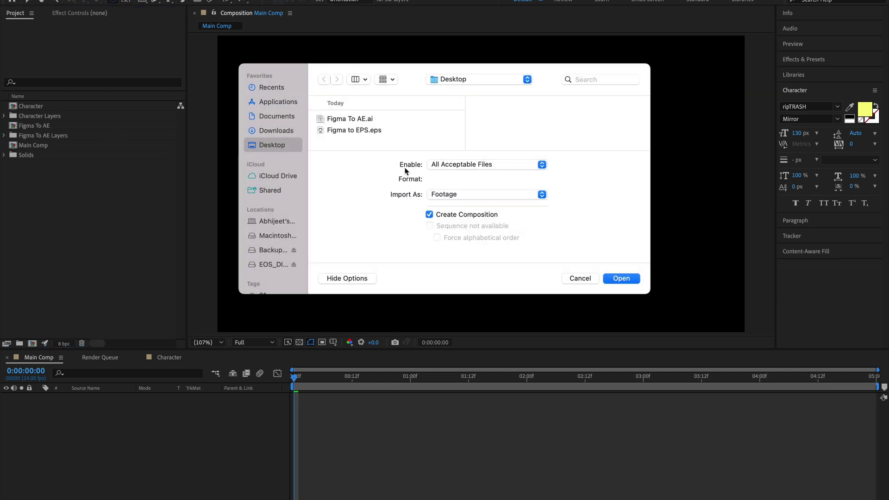
click(580, 278)
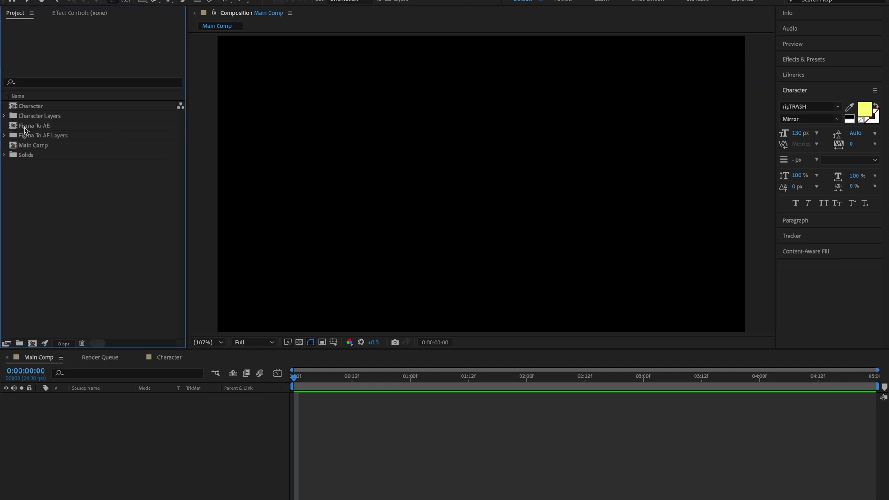
Add the Figma To AE composition to Main Comp and open it.
click(14, 129)
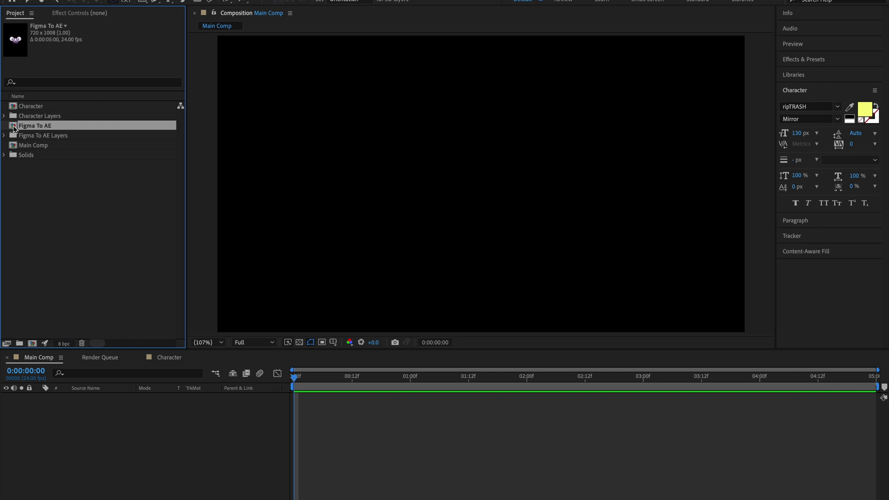
drag(14, 130, 40, 427)
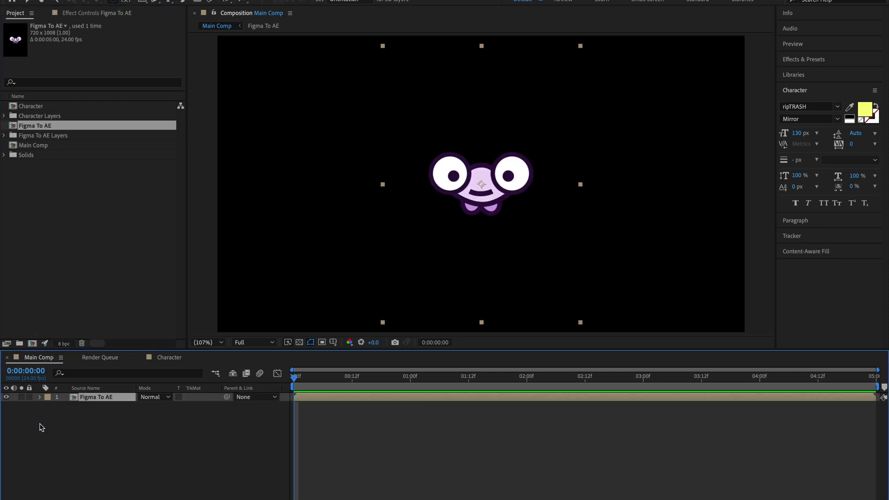
double_click(81, 397)
Inspect the R.Eye, L.Eye, Nody, R.Leg and L.Leg layers and preview to two seconds.
click(91, 399)
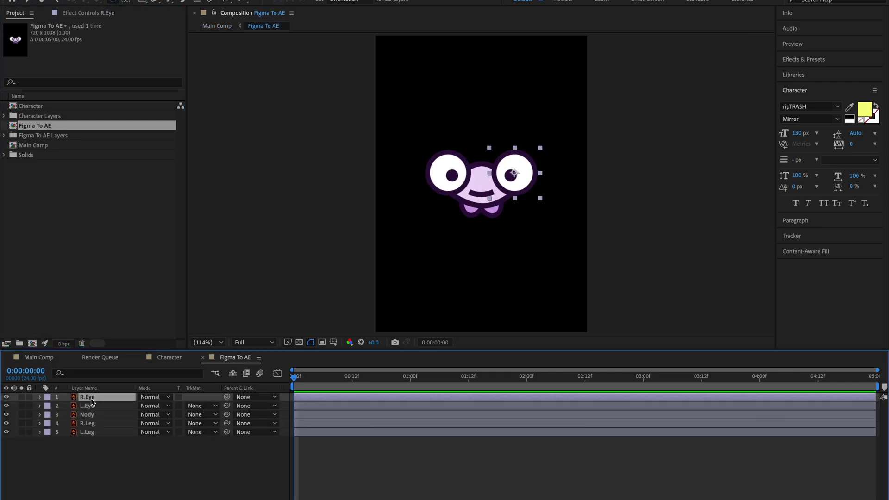
click(92, 404)
click(93, 414)
click(96, 424)
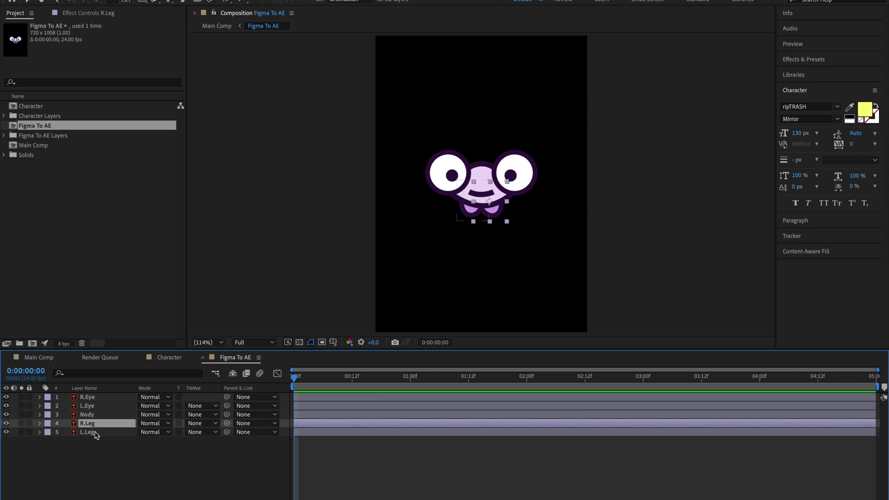
click(95, 433)
click(94, 398)
drag(294, 376, 884, 376)
key(space)
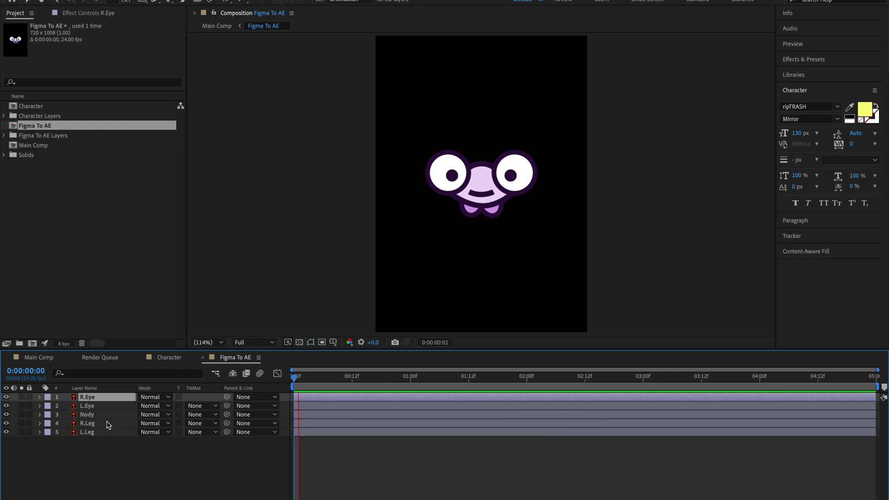
Keyframe all five layers' Scale from 0% at frame 0 to 100% at frame 8.
key(space)
key(ctrl+a)
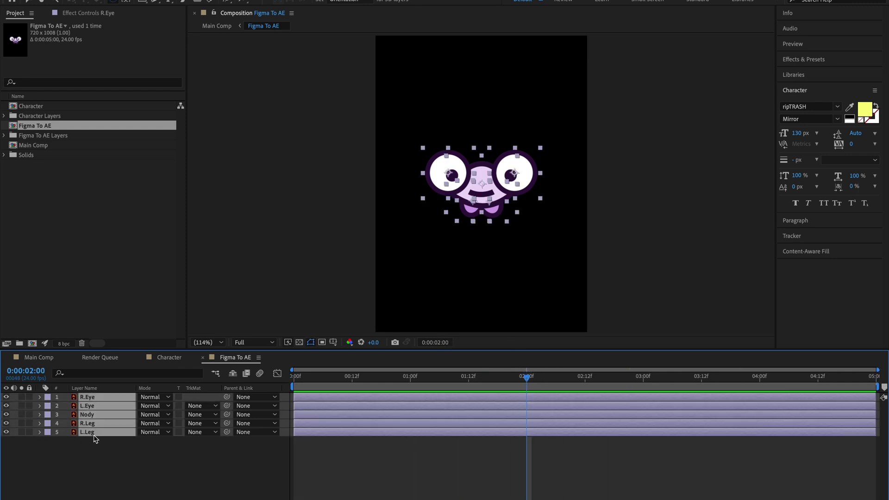
key(s)
click(66, 406)
drag(523, 376, 237, 396)
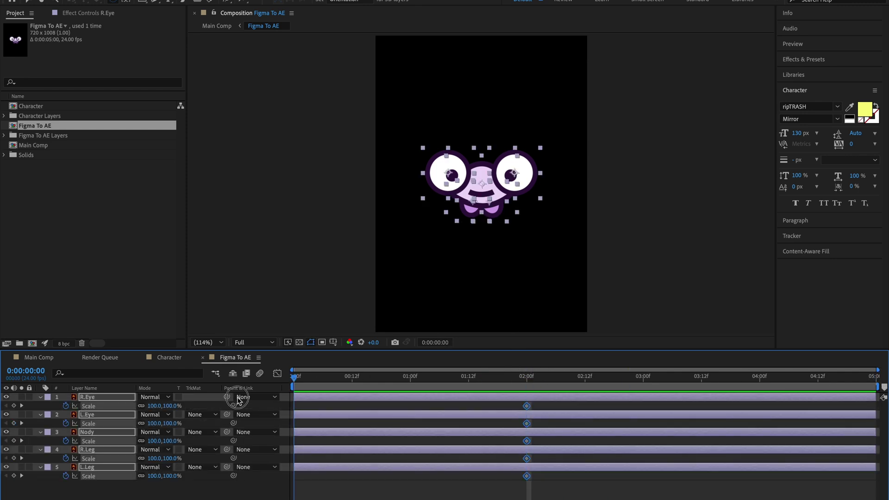
click(153, 406)
text(0)
key(Return)
click(458, 376)
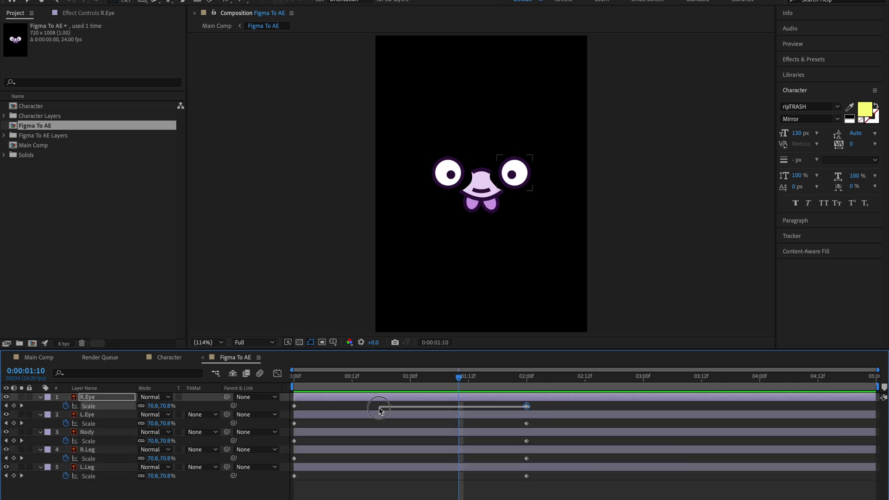
drag(556, 493, 528, 407)
mouse_move(294, 375)
mouse_down()
mouse_move(407, 376)
mouse_move(294, 376)
mouse_up()
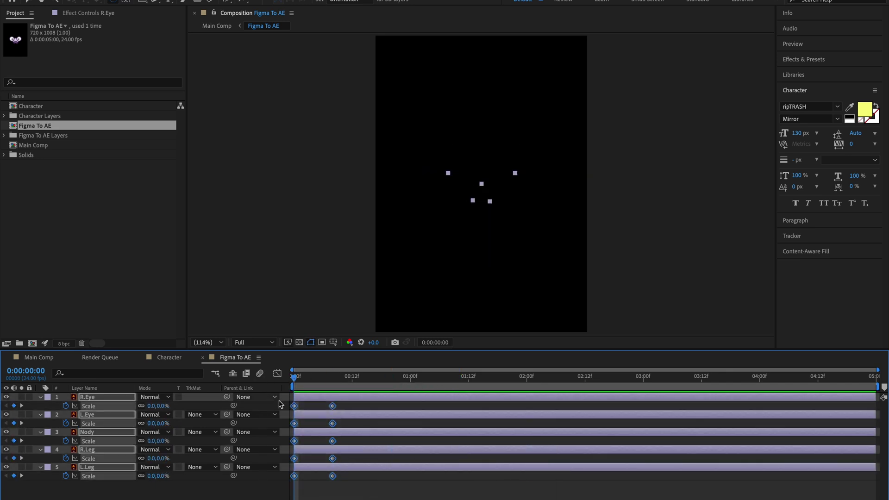
Apply Easy Ease to all Scale keyframes and reshape the speed curve to peak early.
click(277, 373)
click(278, 373)
drag(324, 484, 363, 418)
key(space)
key(space)
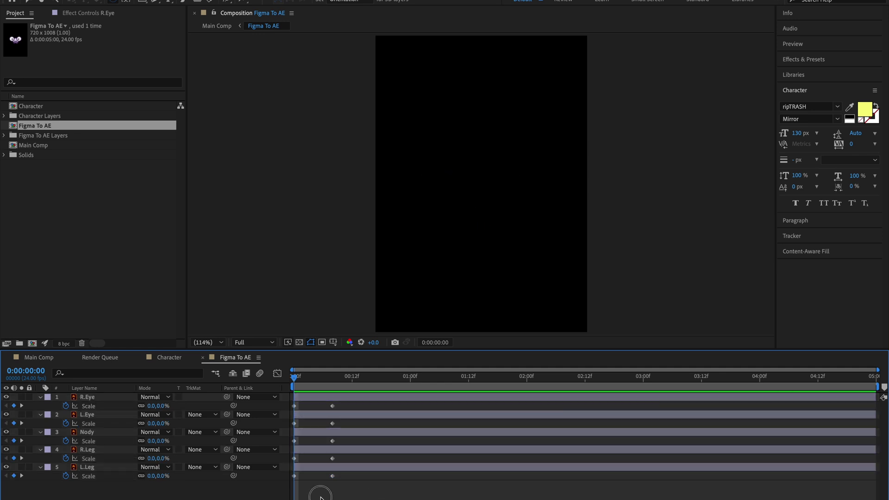
drag(317, 486, 213, 398)
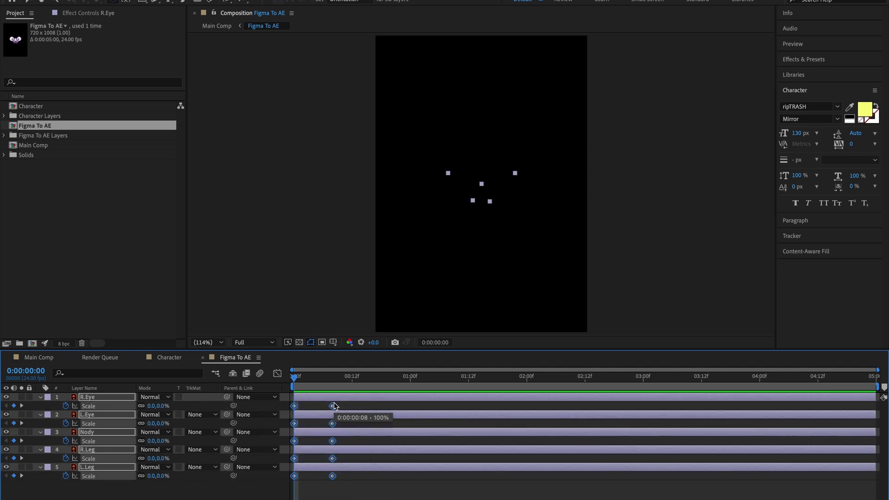
key(F9)
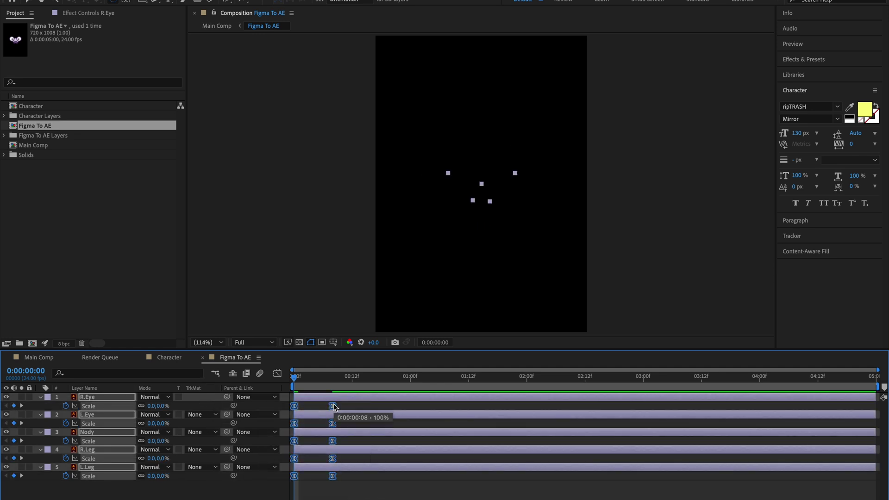
click(276, 374)
drag(390, 453, 331, 490)
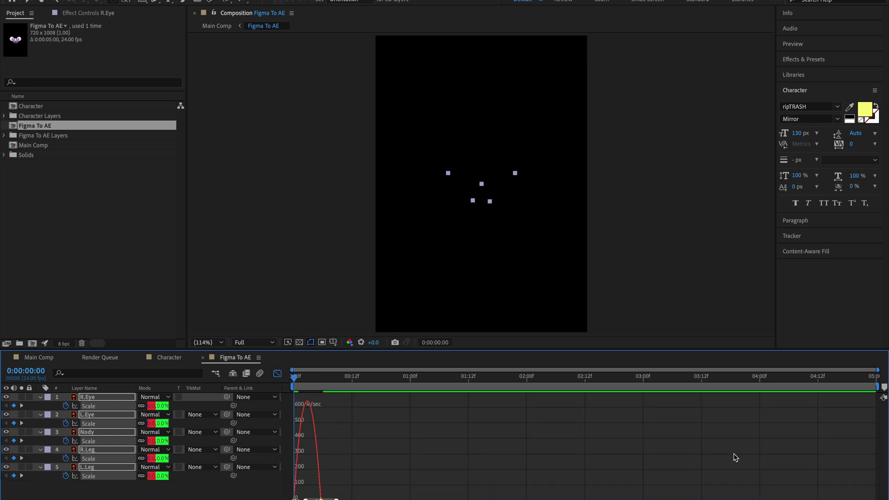
key(semicolon)
drag(479, 499, 444, 498)
click(808, 376)
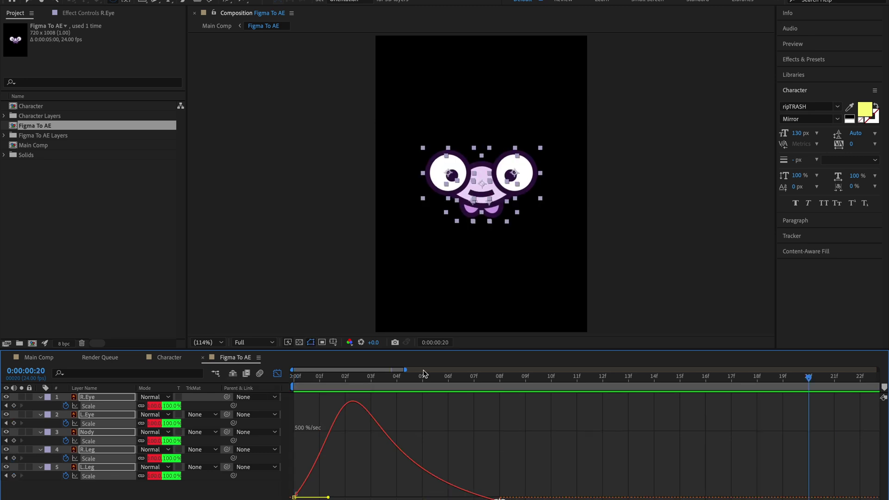
Delay both leg layers' bars so their pop-in starts at frame 3.
click(278, 373)
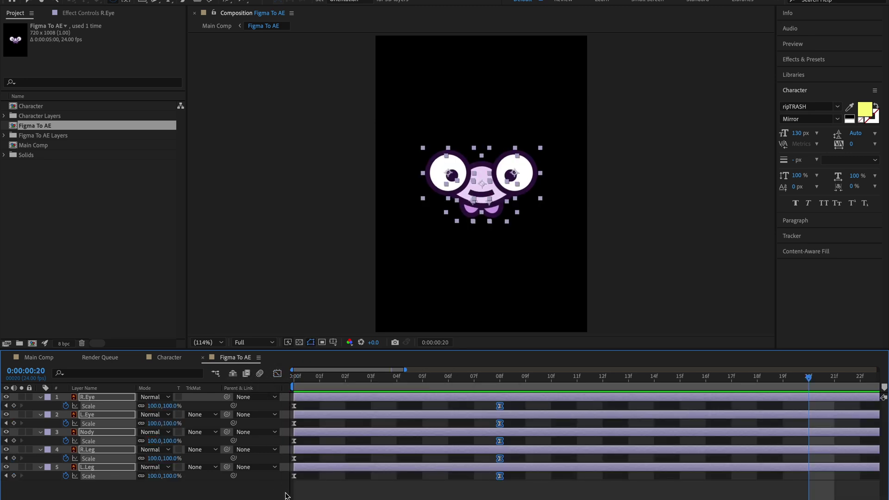
key(ctrl+shift+a)
click(320, 466)
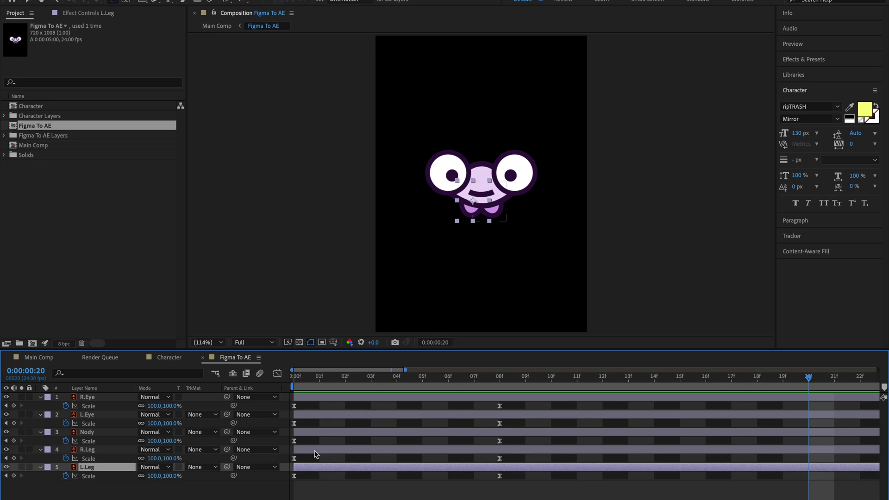
click(101, 433)
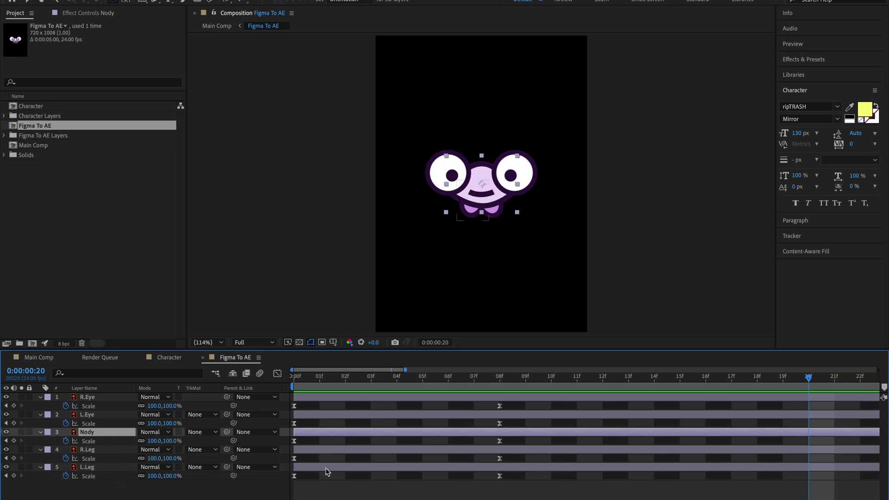
click(328, 452)
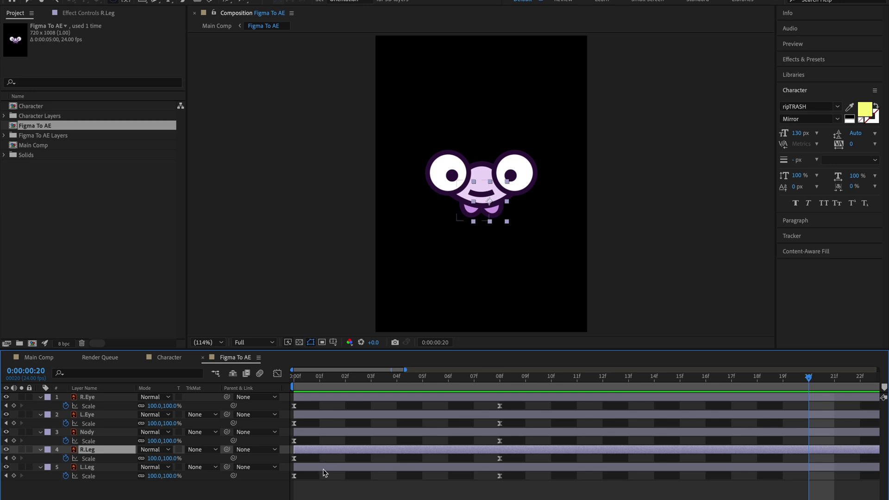
shift+click(324, 468)
drag(318, 450, 394, 445)
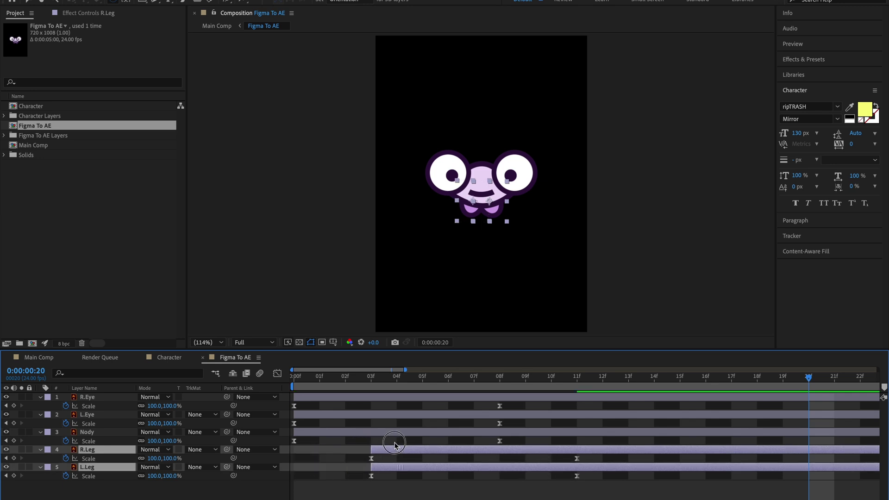
Delay both eye layers to start at frame 6 and preview the staggered pop-in.
click(364, 414)
shift+click(351, 397)
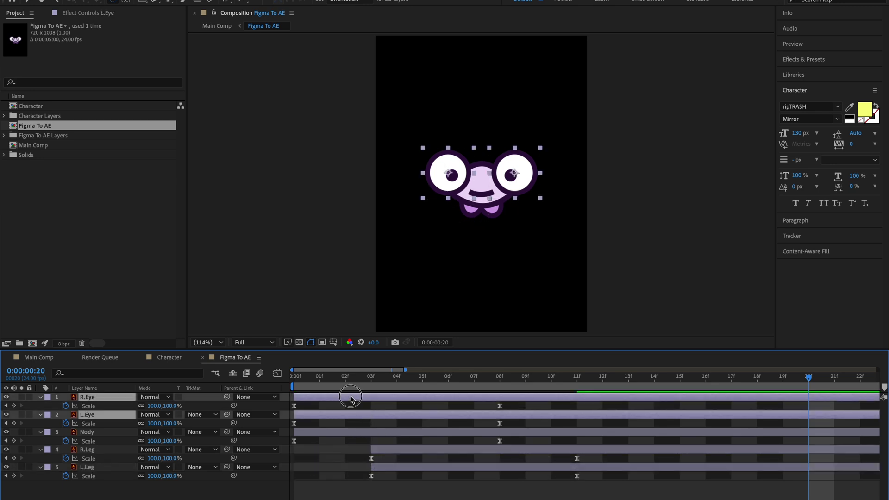
drag(341, 396, 493, 400)
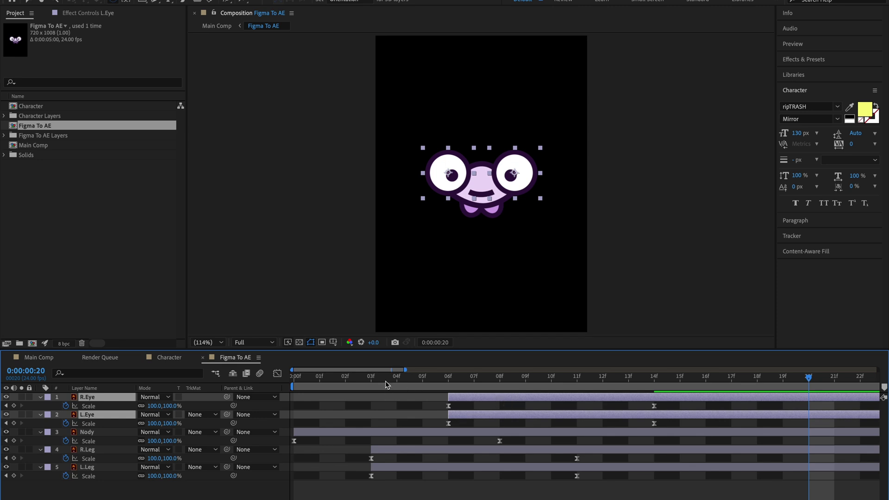
key(space)
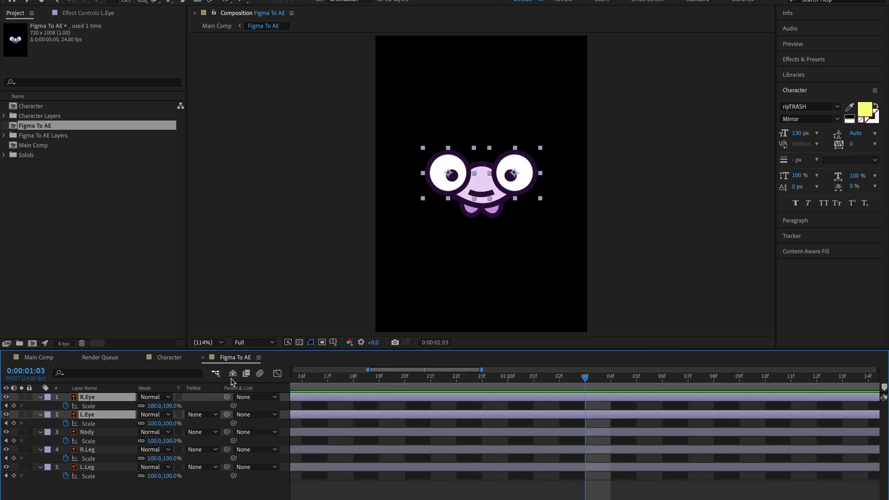
Shift L.Leg to frame 2 and L.Eye to frame 5, then preview the animation.
click(373, 484)
scroll(373, 483, left, 10)
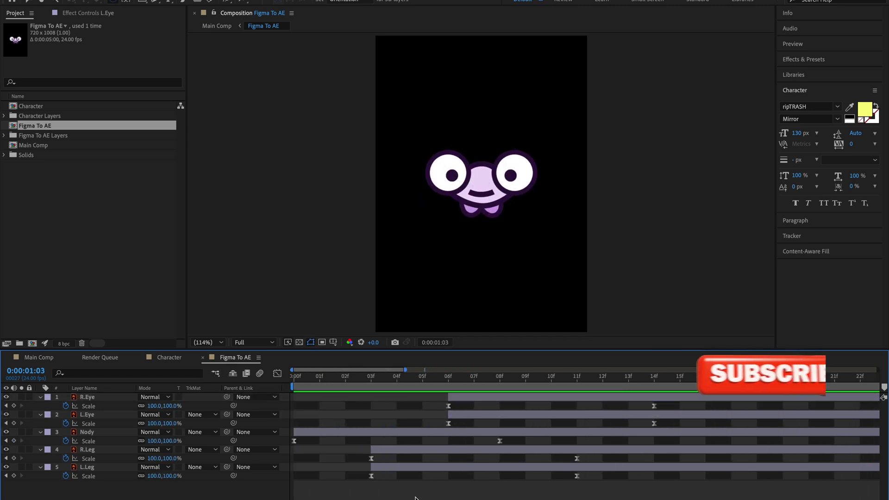
drag(393, 467, 368, 468)
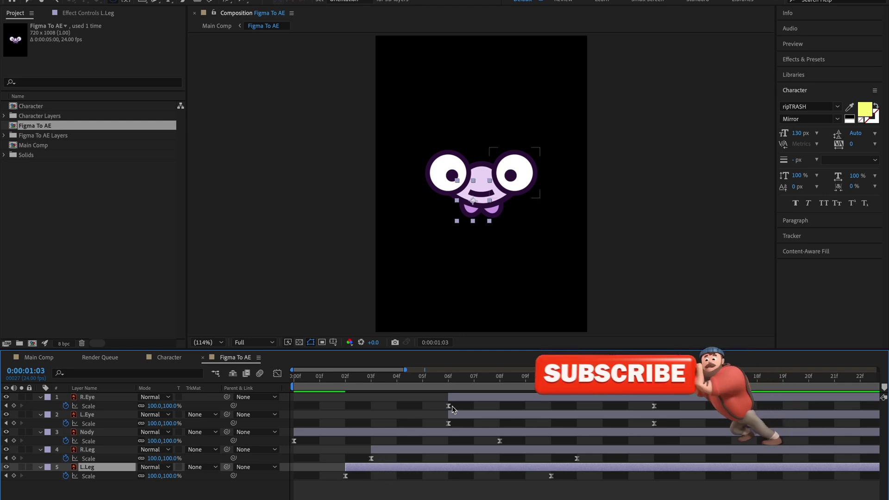
drag(474, 415, 448, 417)
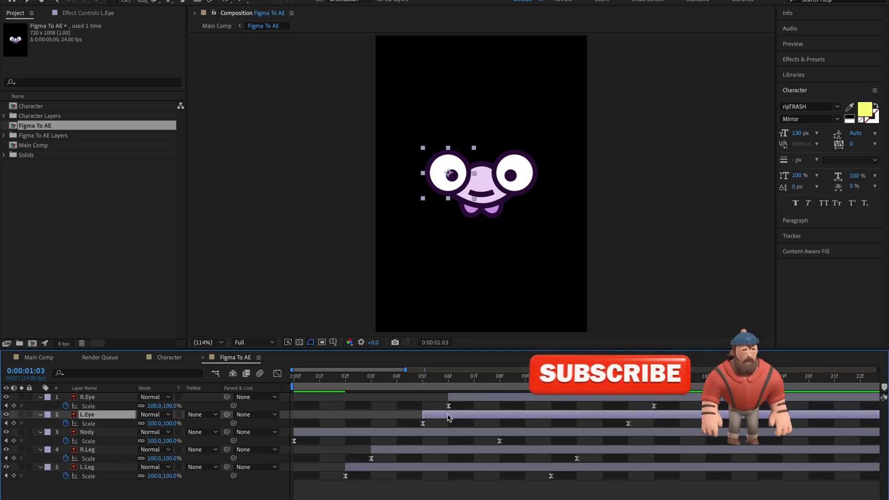
key(space)
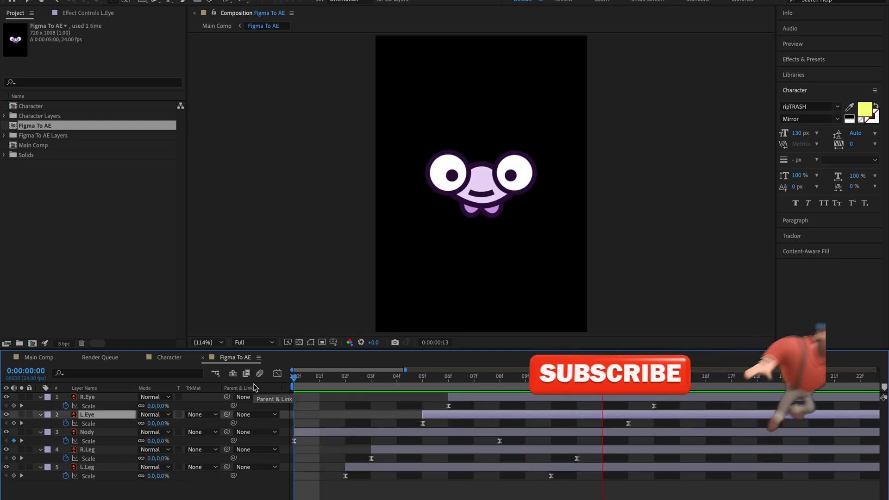
key(space)
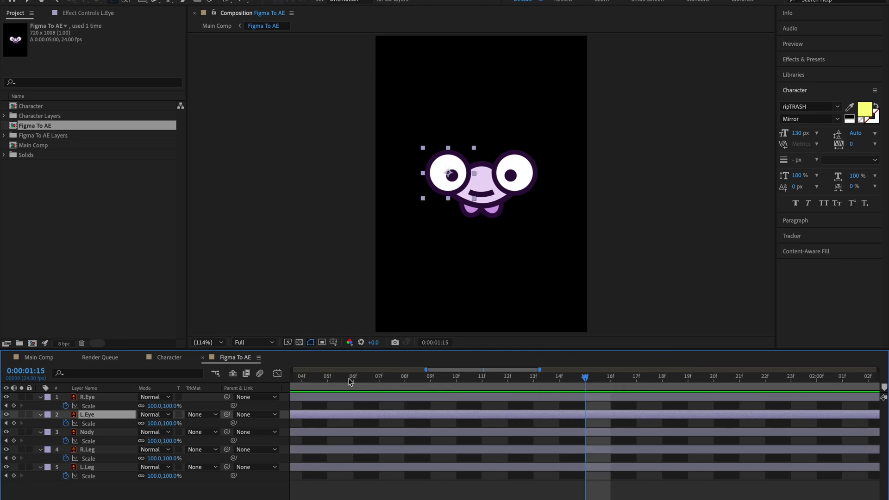
key(space)
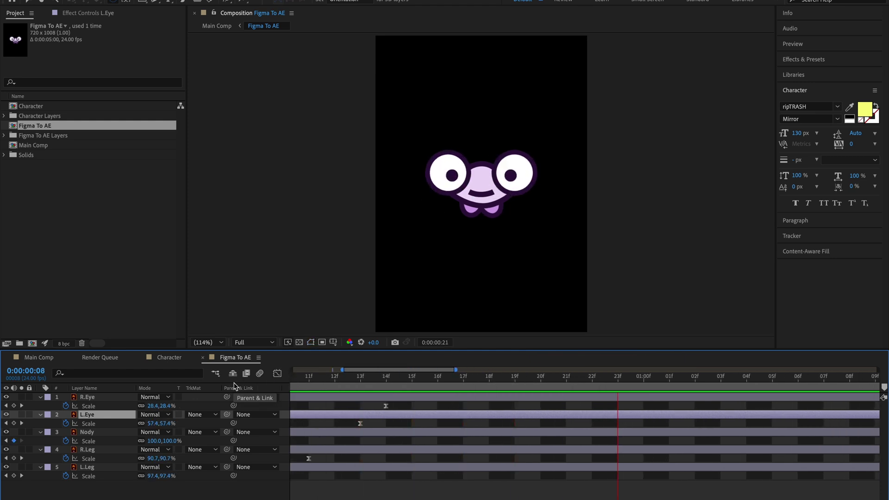
key(space)
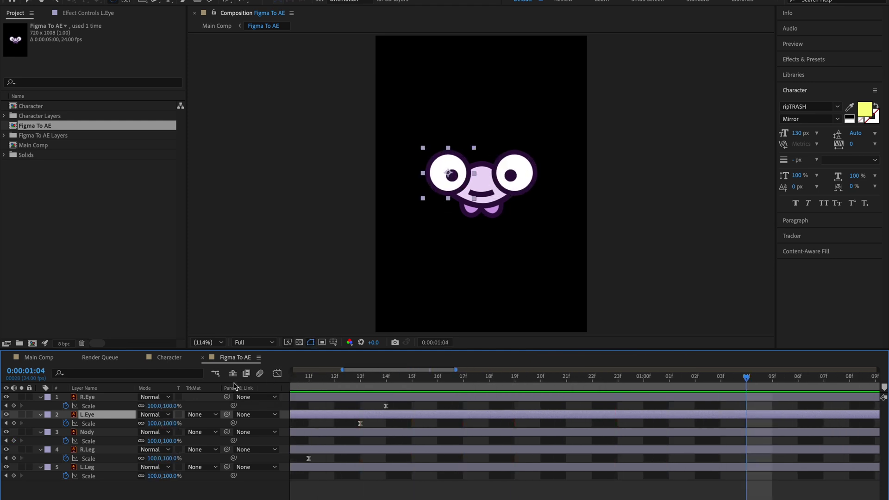